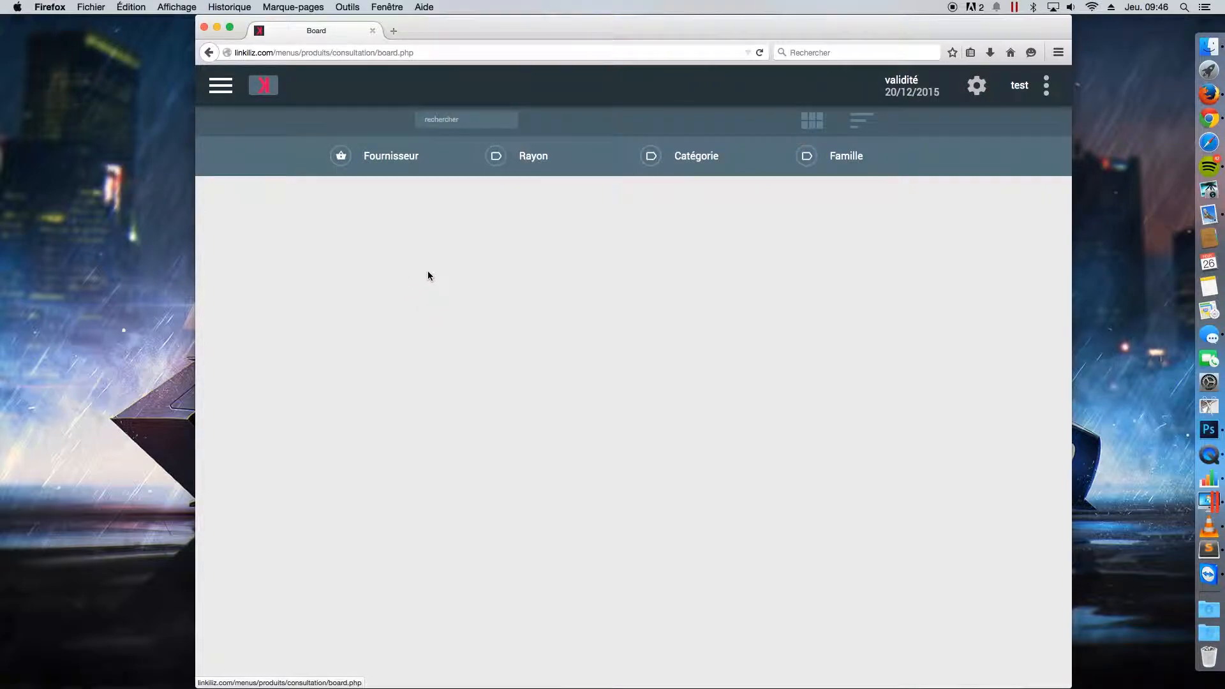
Filter the products by supplier meublika and start a new stock reception for the black golf product
{"action": "left_click", "coordinate": [410, 160]}
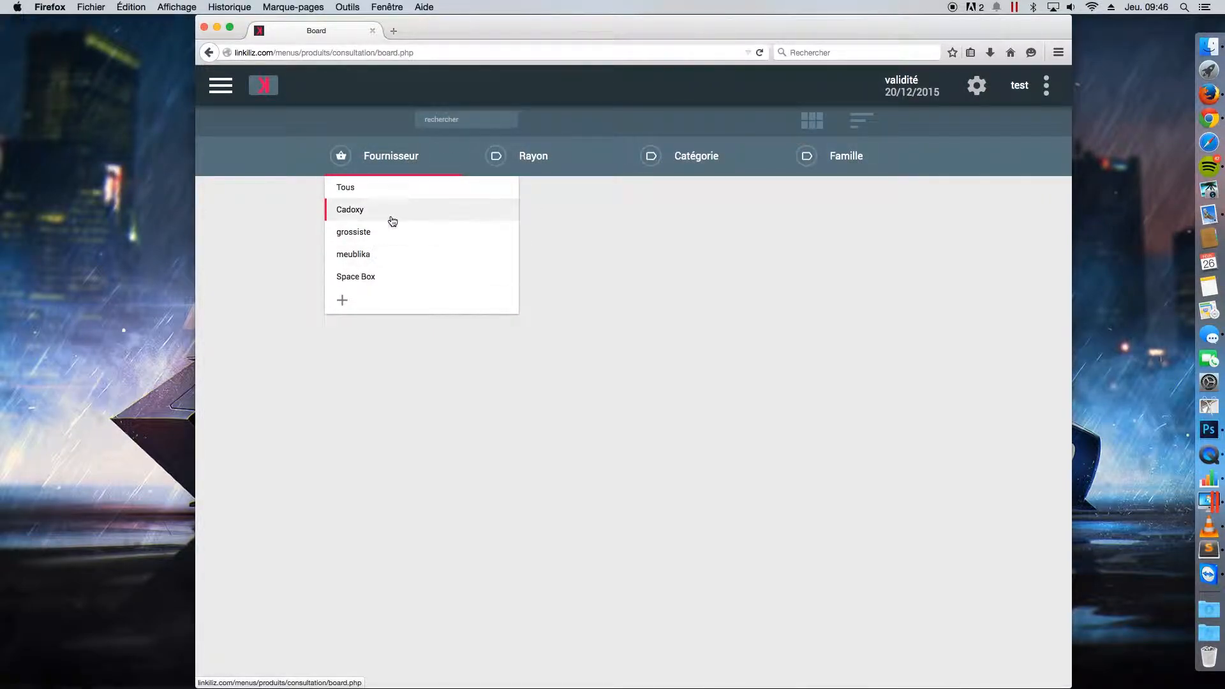
{"action": "left_click", "coordinate": [378, 254]}
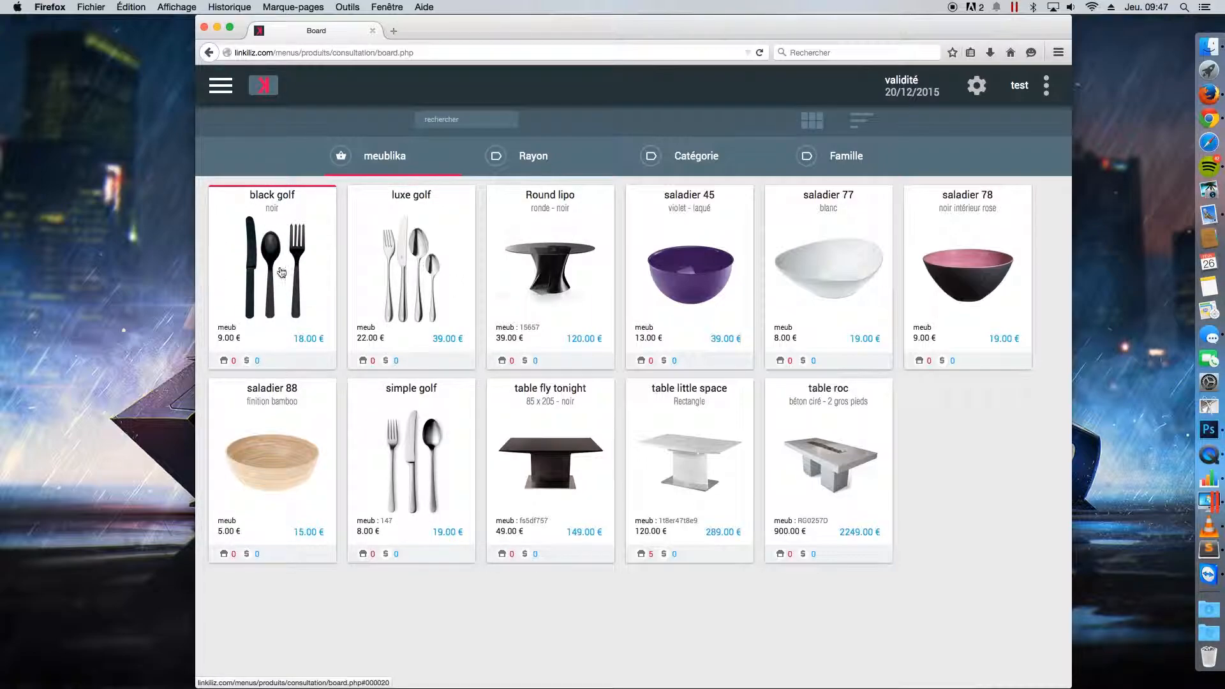
{"action": "left_click", "coordinate": [292, 281]}
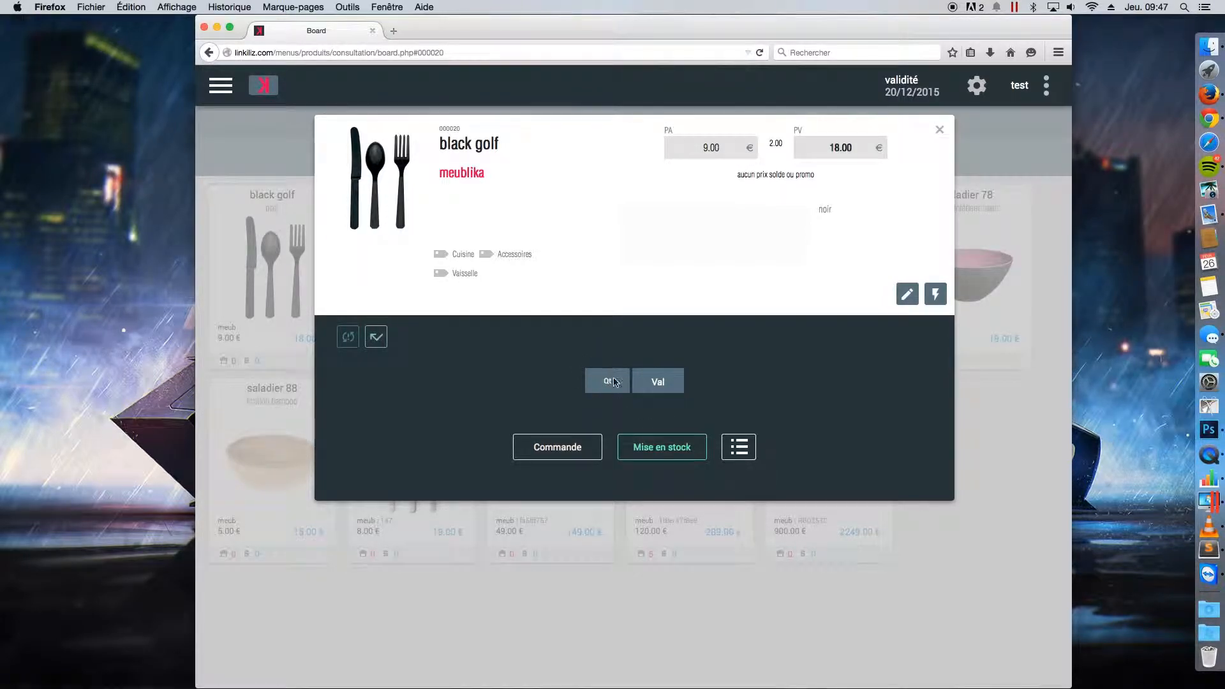
{"action": "left_click", "coordinate": [658, 450]}
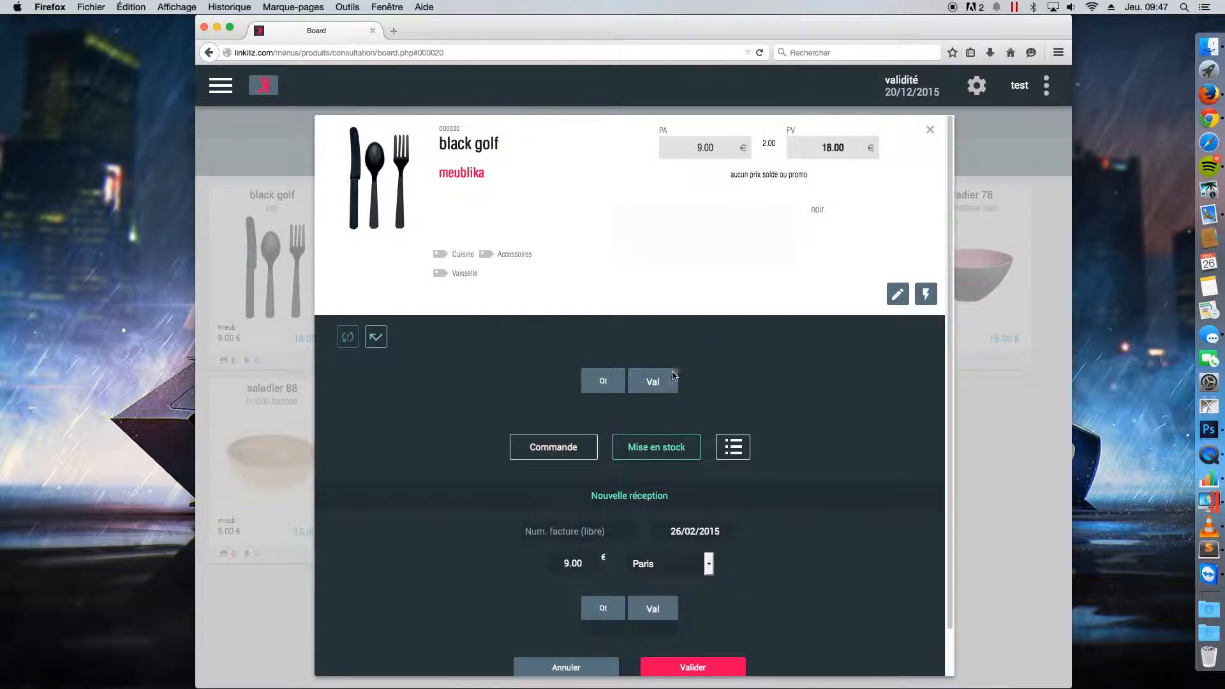
{"action": "scroll", "coordinate": [679, 378], "scroll_direction": "down", "scroll_amount": 2}
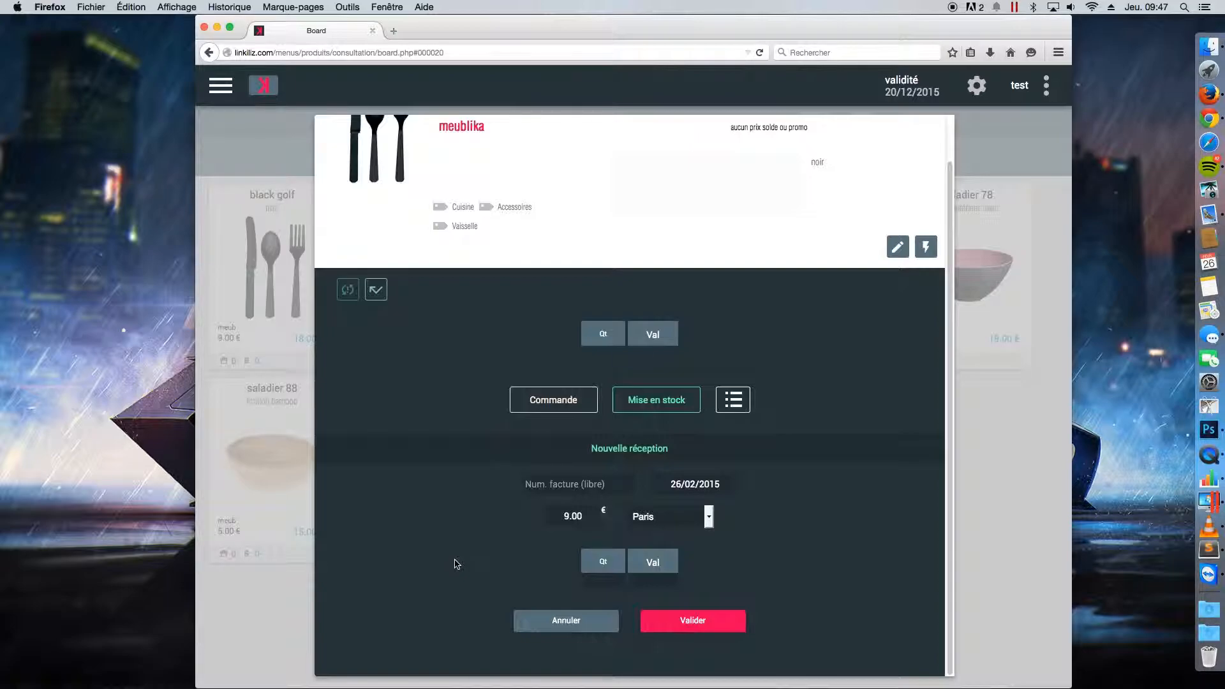
Enter F050057 as the invoice number of the black golf reception
{"action": "type", "text": "F050057"}
{"action": "scroll", "coordinate": [637, 514], "scroll_direction": "up", "scroll_amount": 2}
{"action": "scroll", "coordinate": [700, 160], "scroll_direction": "down", "scroll_amount": 2}
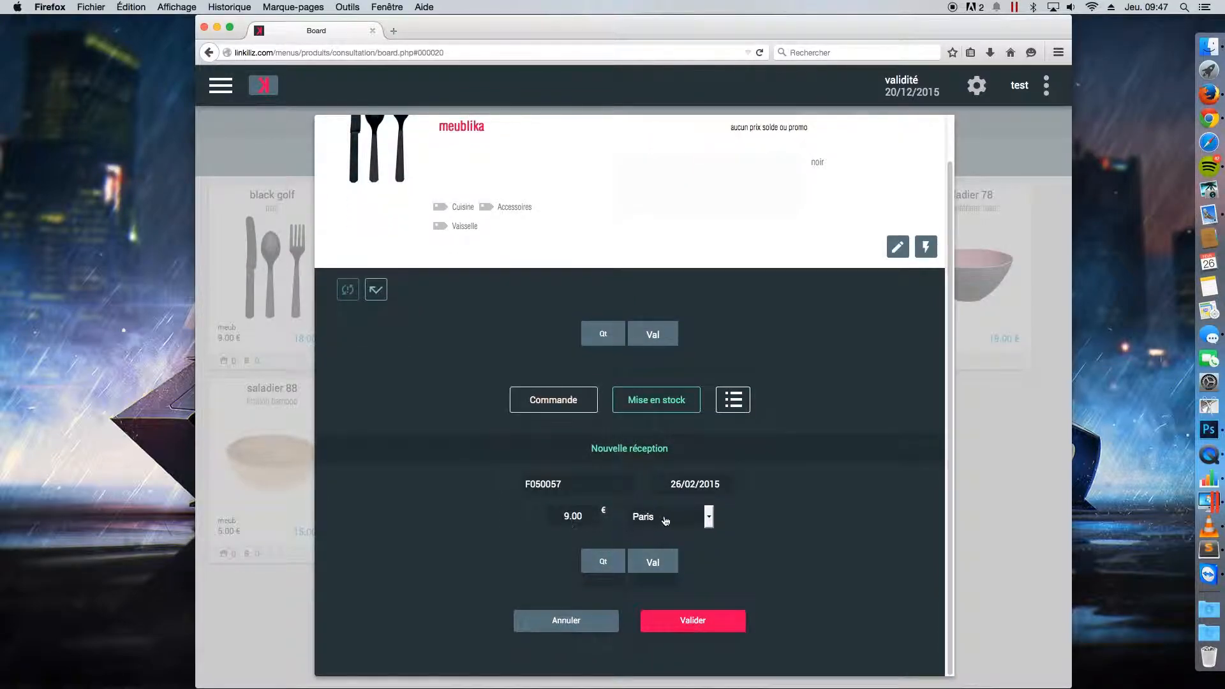
Keep Paris as the receiving location, set the quantity to 20 and validate the reception
{"action": "left_click", "coordinate": [659, 522]}
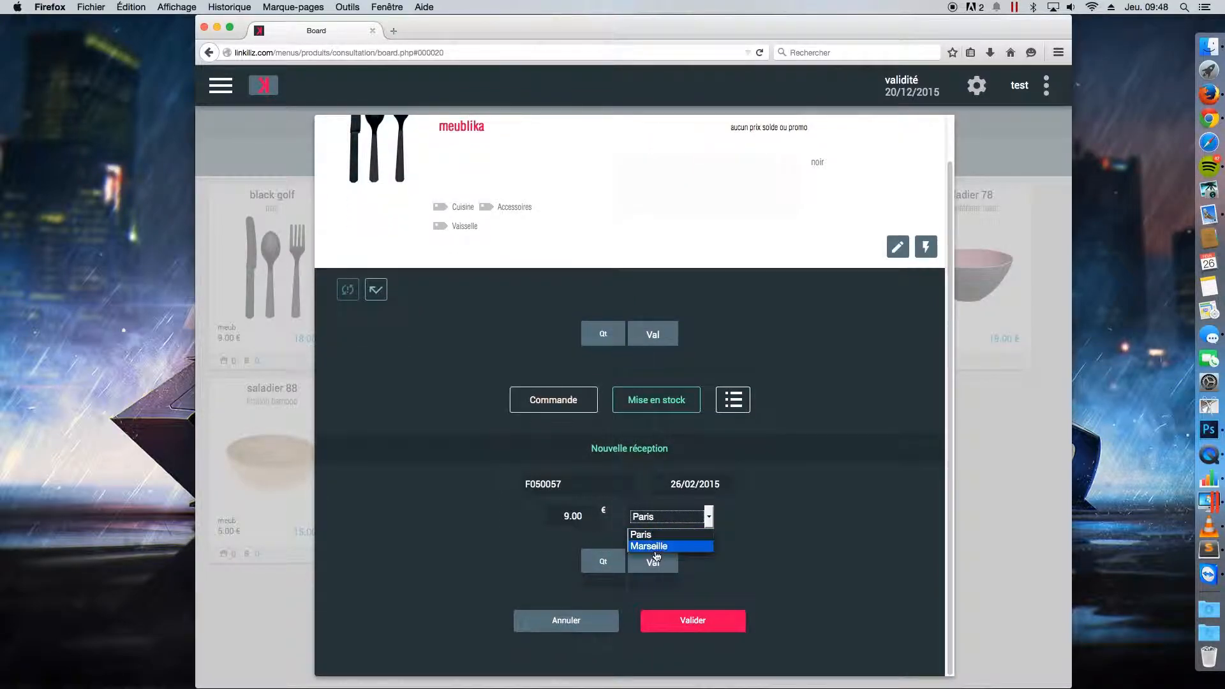
{"action": "left_click", "coordinate": [657, 535]}
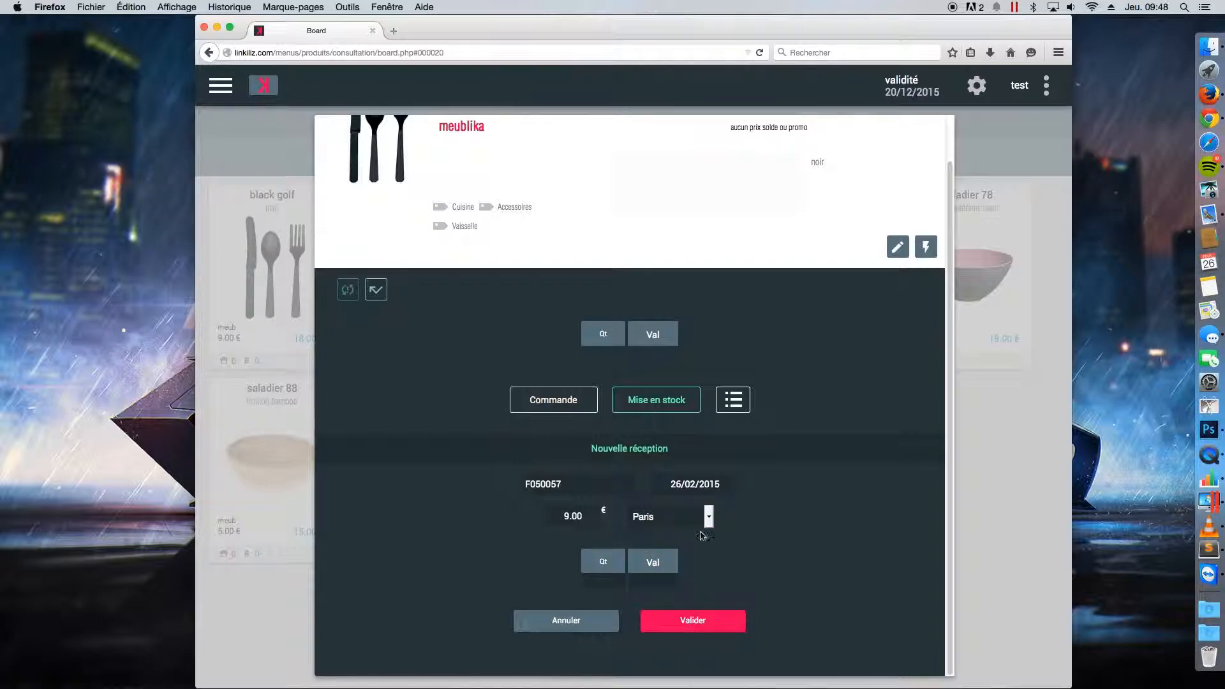
{"action": "left_click", "coordinate": [657, 517]}
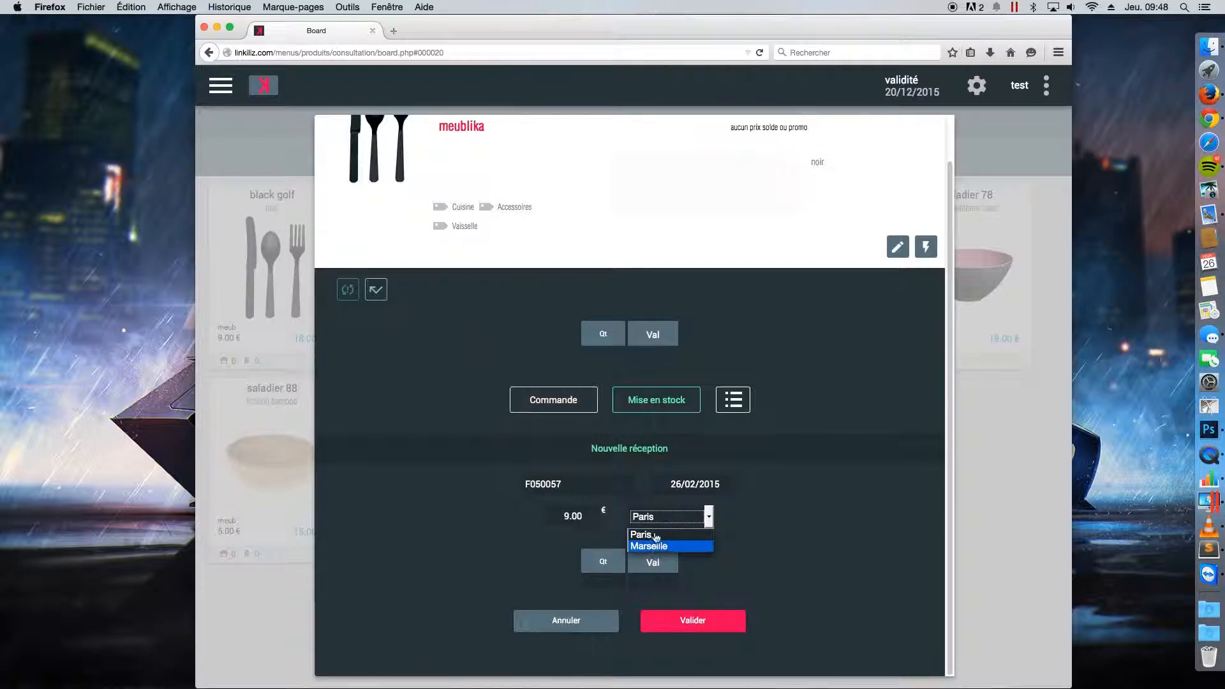
{"action": "left_click", "coordinate": [709, 519]}
{"action": "left_click", "coordinate": [753, 523]}
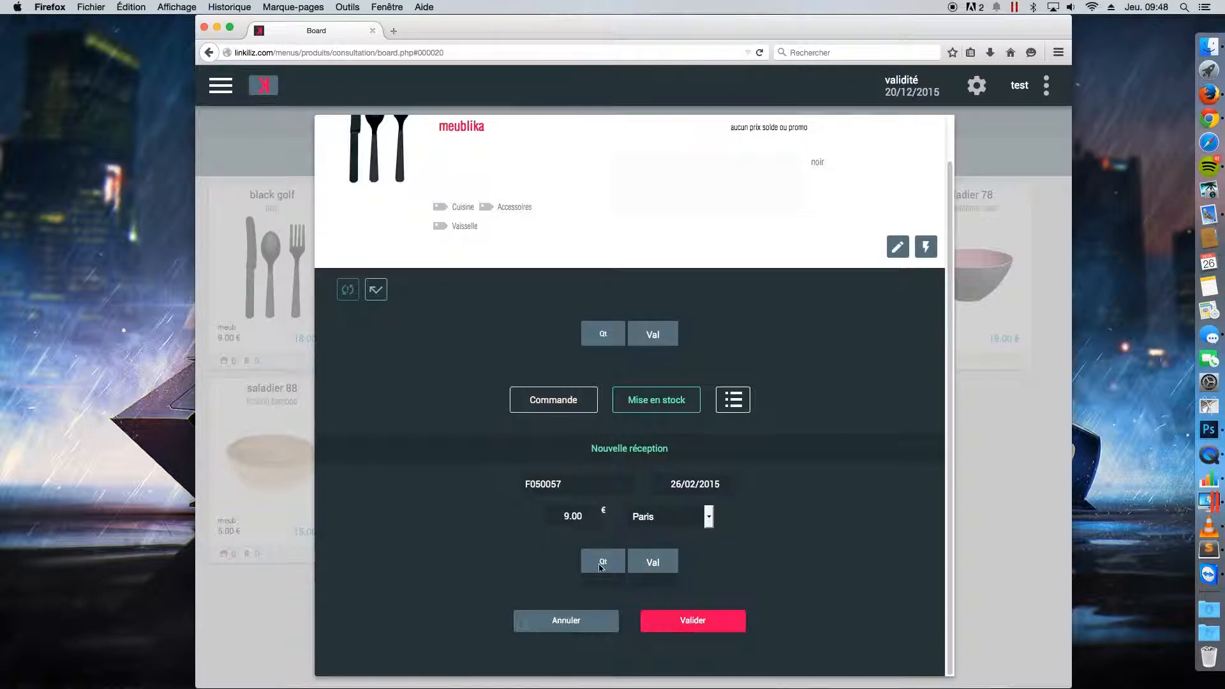
{"action": "left_click", "coordinate": [613, 586]}
{"action": "left_click", "coordinate": [690, 622]}
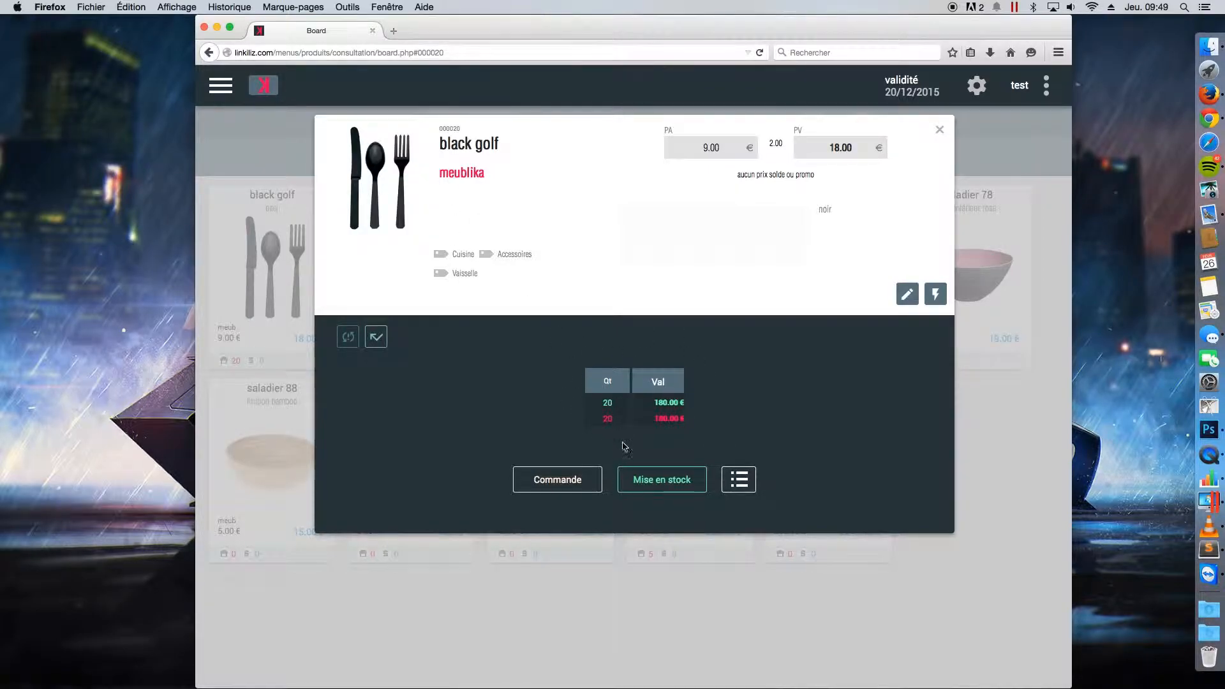
Add a second black golf reception of 3 units under invoice F050058, validate it and close the product sheet
{"action": "left_click", "coordinate": [660, 483]}
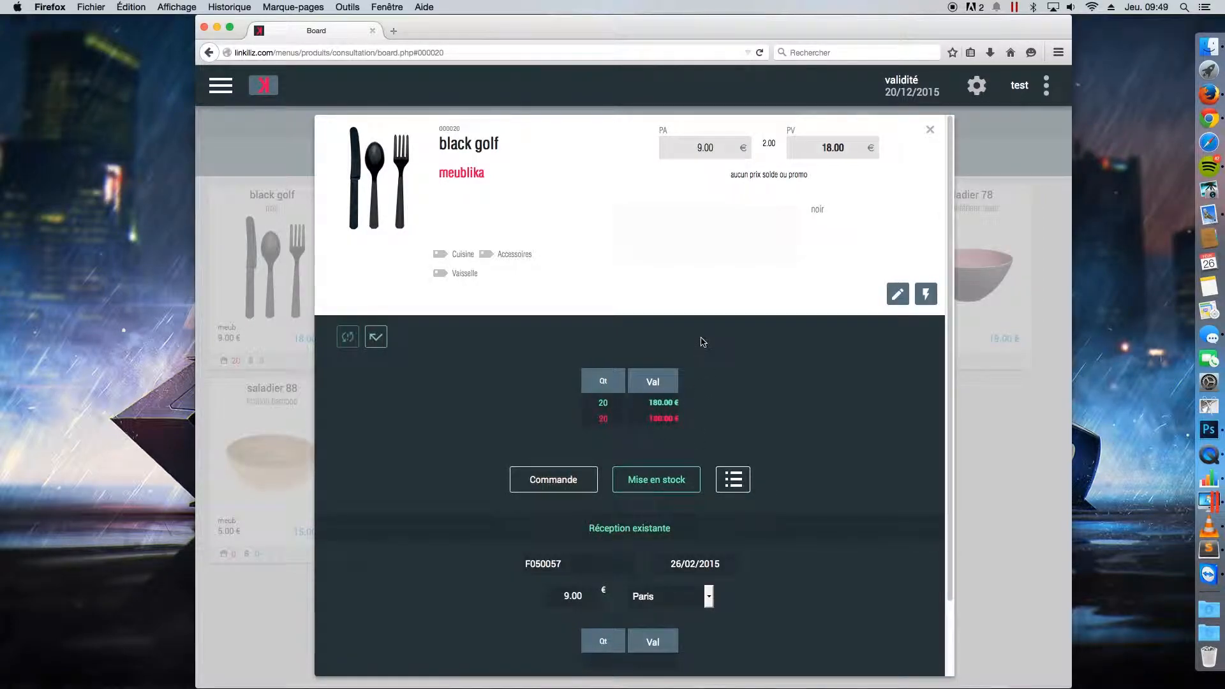
{"action": "scroll", "coordinate": [645, 360], "scroll_direction": "down", "scroll_amount": 3}
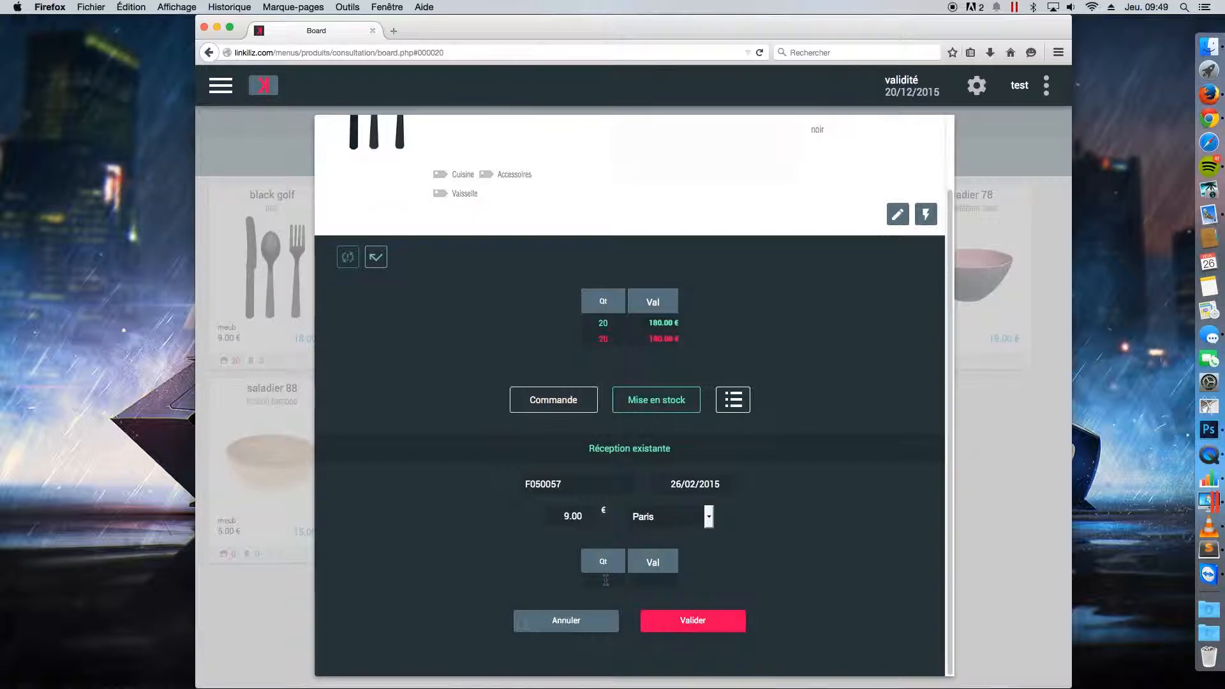
{"action": "left_click", "coordinate": [605, 582]}
{"action": "type", "text": "3"}
{"action": "left_click", "coordinate": [583, 480]}
{"action": "key", "text": "BackSpace"}
{"action": "left_click", "coordinate": [694, 625]}
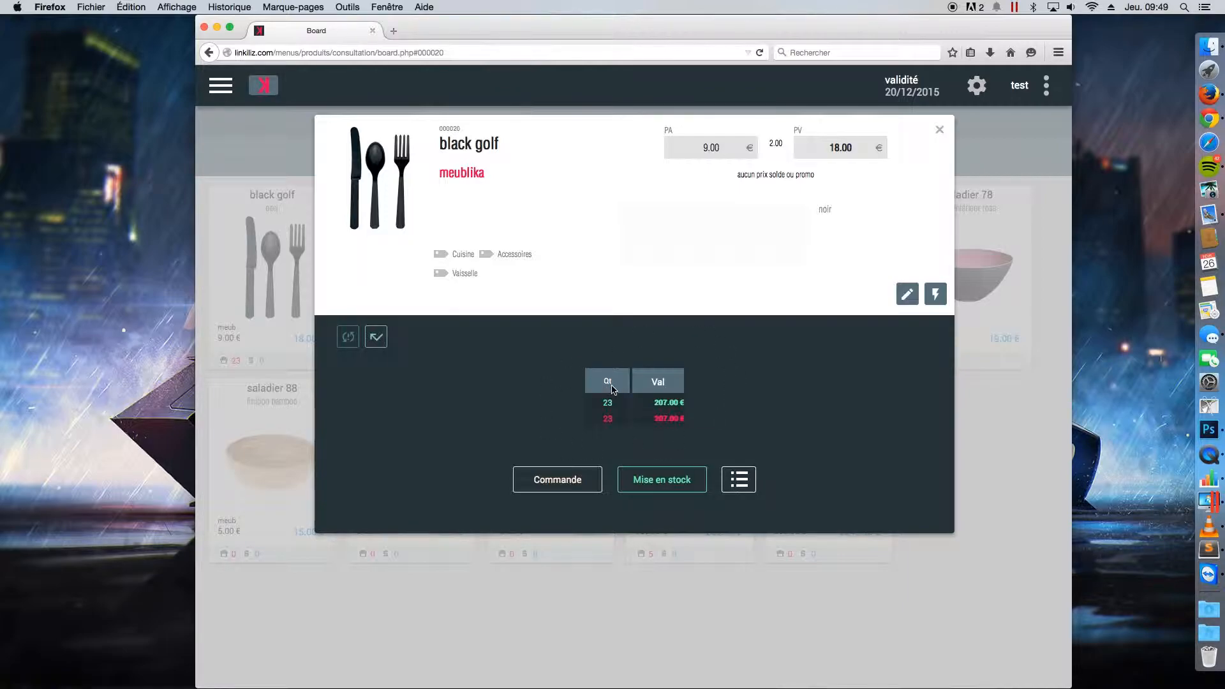
{"action": "left_click", "coordinate": [937, 134]}
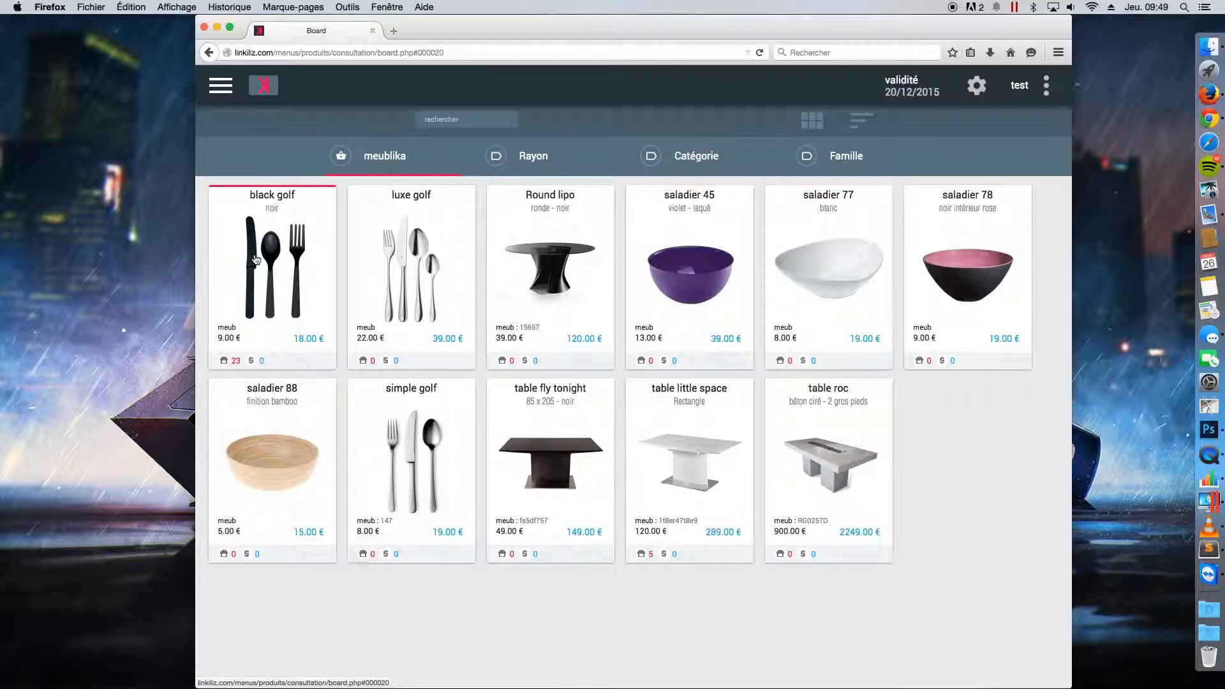
Reopen the black golf sheet and display its detailed stock movements per location
{"action": "left_click", "coordinate": [305, 274]}
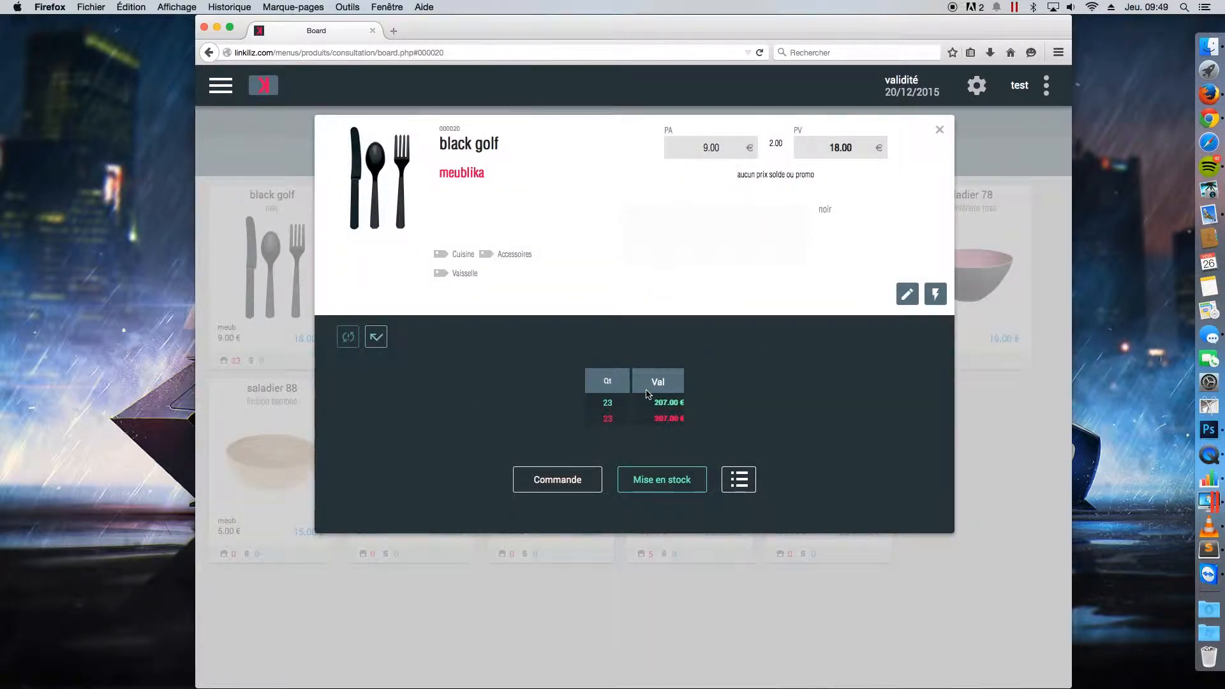
{"action": "mouse_move", "coordinate": [603, 422]}
{"action": "left_click", "coordinate": [740, 481]}
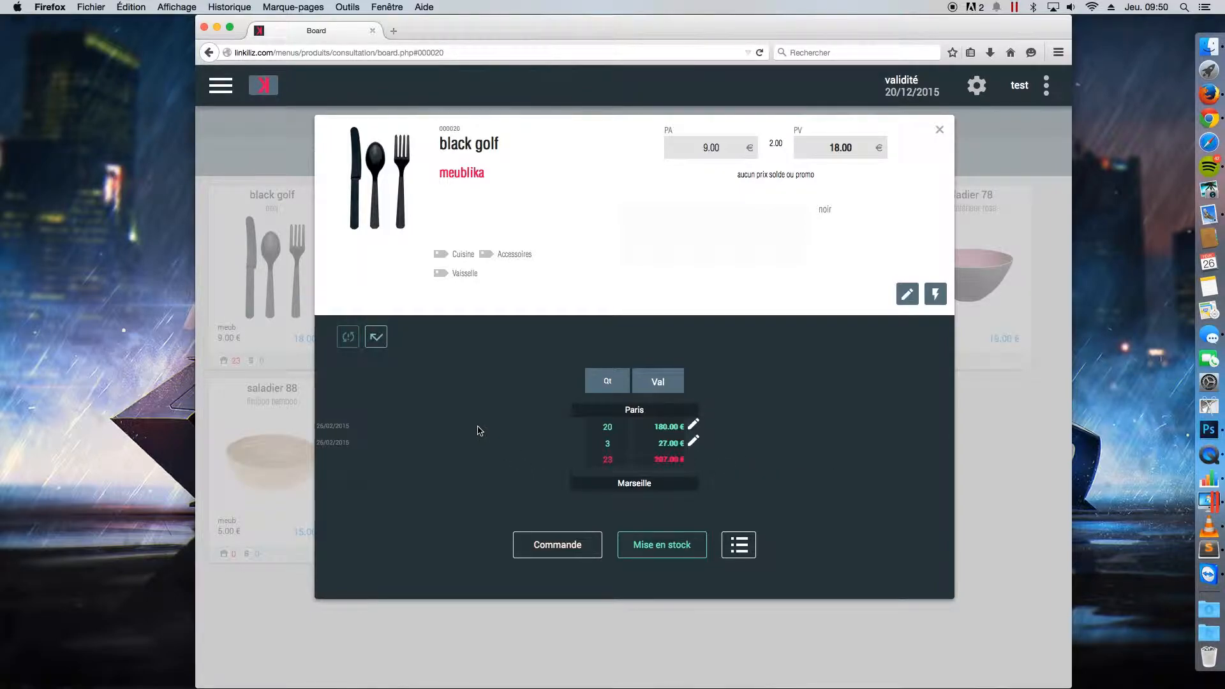
Change the quantity of black golf reception F050058 to 2, validate the modification and close the sheet
{"action": "mouse_move", "coordinate": [476, 428]}
{"action": "left_click", "coordinate": [693, 441]}
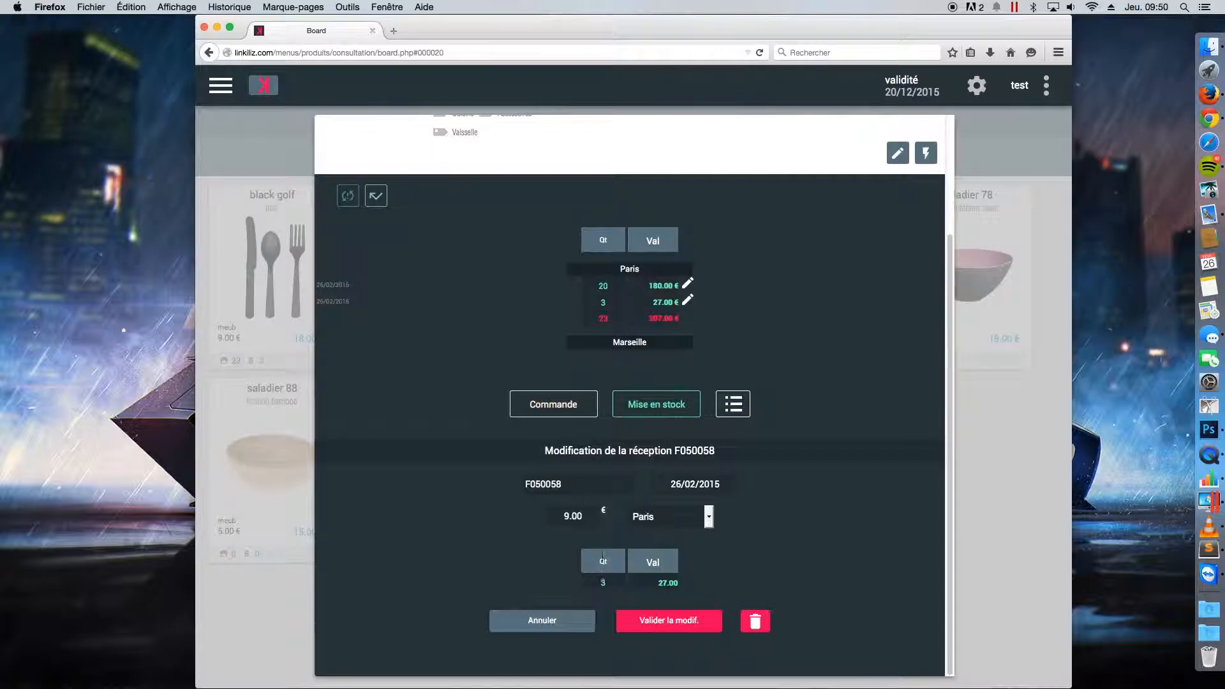
{"action": "double_click", "coordinate": [613, 583]}
{"action": "type", "text": "2"}
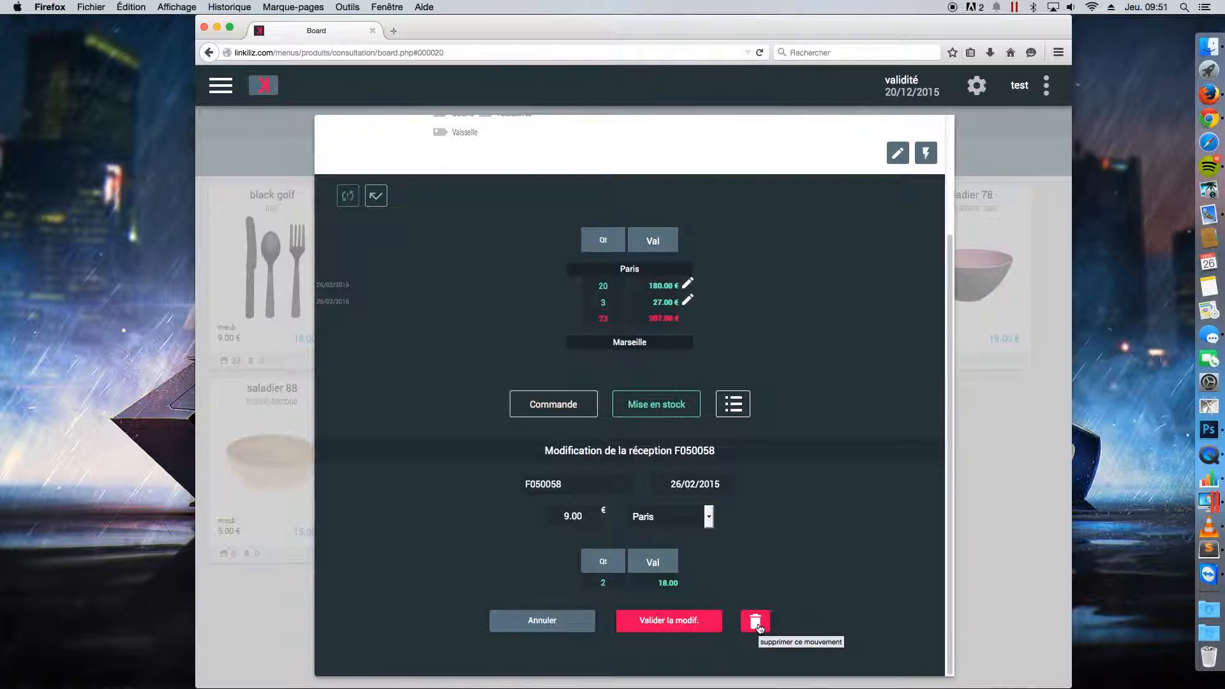
{"action": "left_click", "coordinate": [669, 620]}
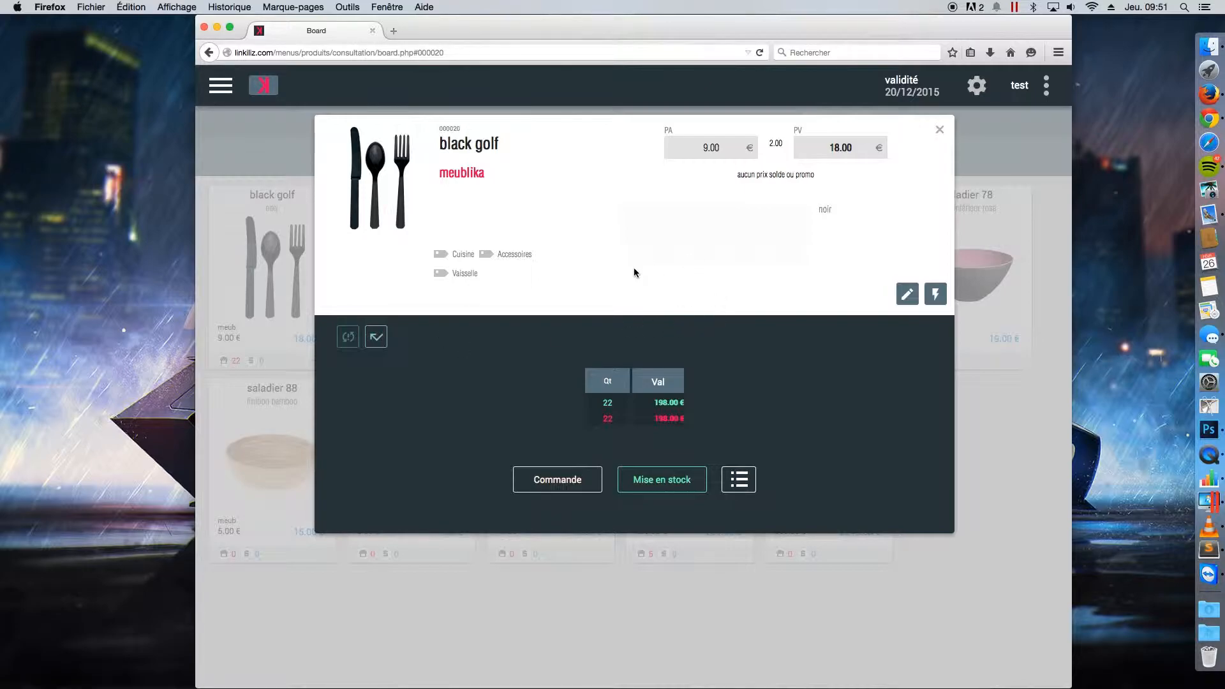
{"action": "left_click", "coordinate": [941, 130]}
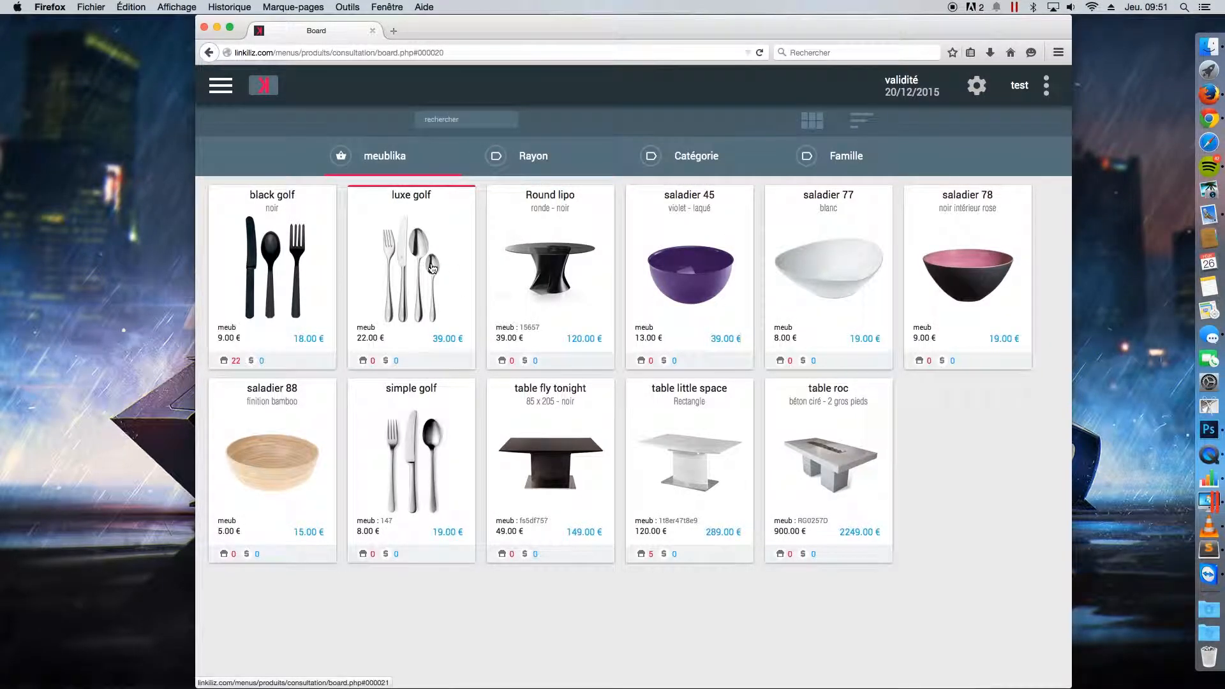
Receive 10 units of luxe golf into the Paris stock under invoice F050057 and close the product sheet
{"action": "left_click", "coordinate": [411, 239]}
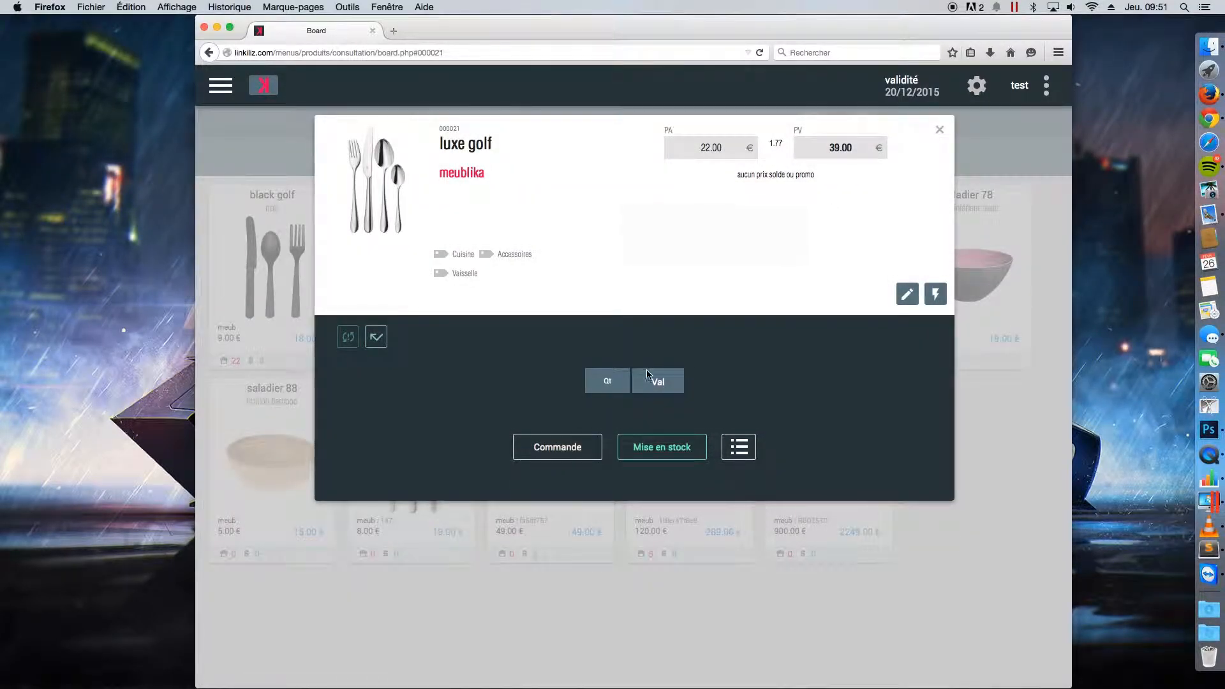
{"action": "left_click", "coordinate": [657, 450]}
{"action": "scroll", "coordinate": [591, 490], "scroll_direction": "down", "scroll_amount": 1}
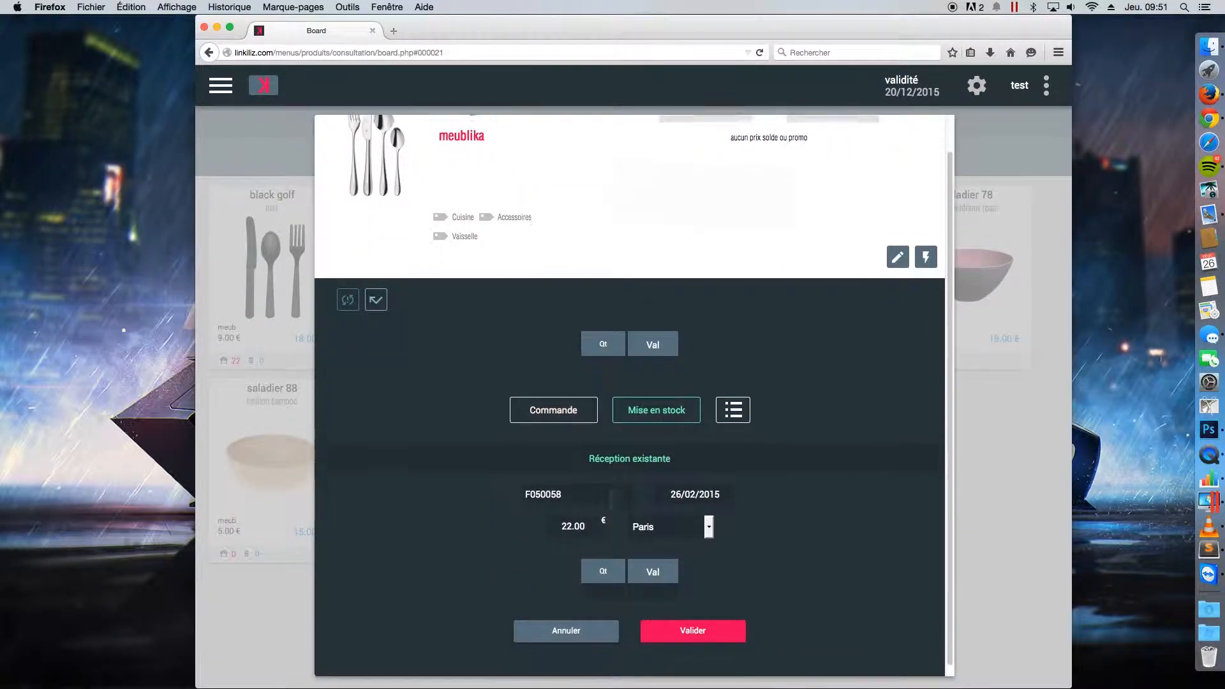
{"action": "left_click", "coordinate": [591, 490]}
{"action": "key", "text": "BackSpace"}
{"action": "type", "text": "47"}
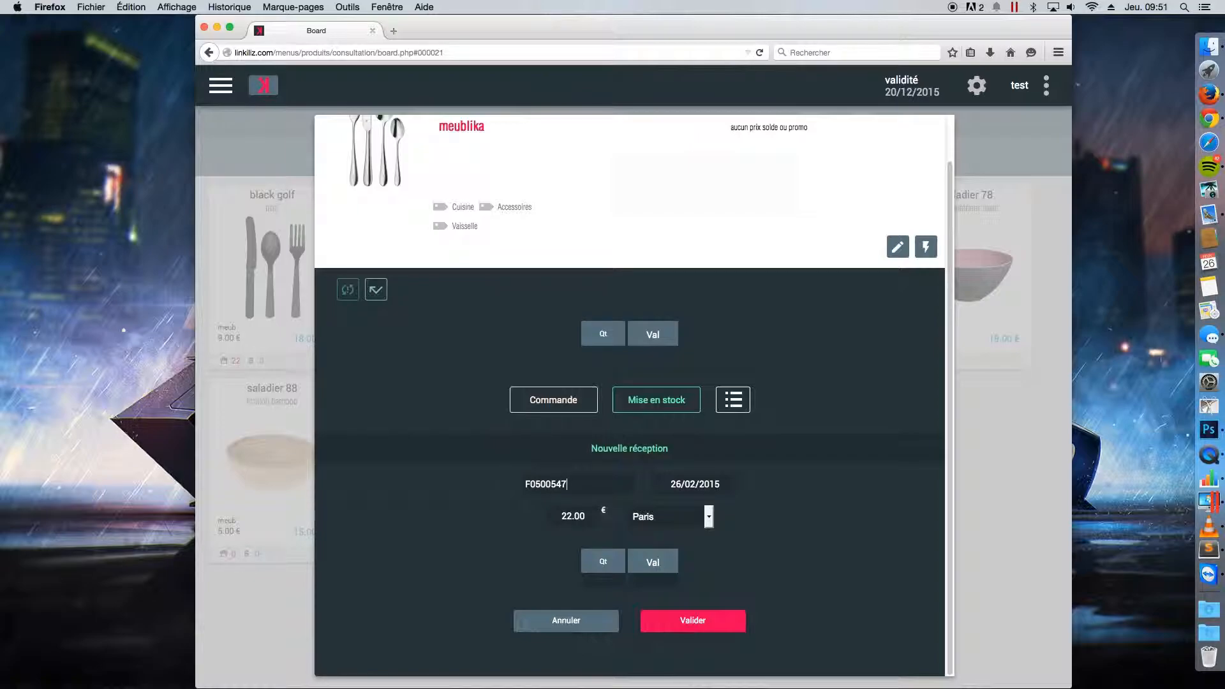
{"action": "key", "text": "BackSpace"}
{"action": "key", "text": "BackSpace"}
{"action": "type", "text": "710"}
{"action": "left_click_drag", "start_coordinate": [667, 447], "coordinate": [598, 453]}
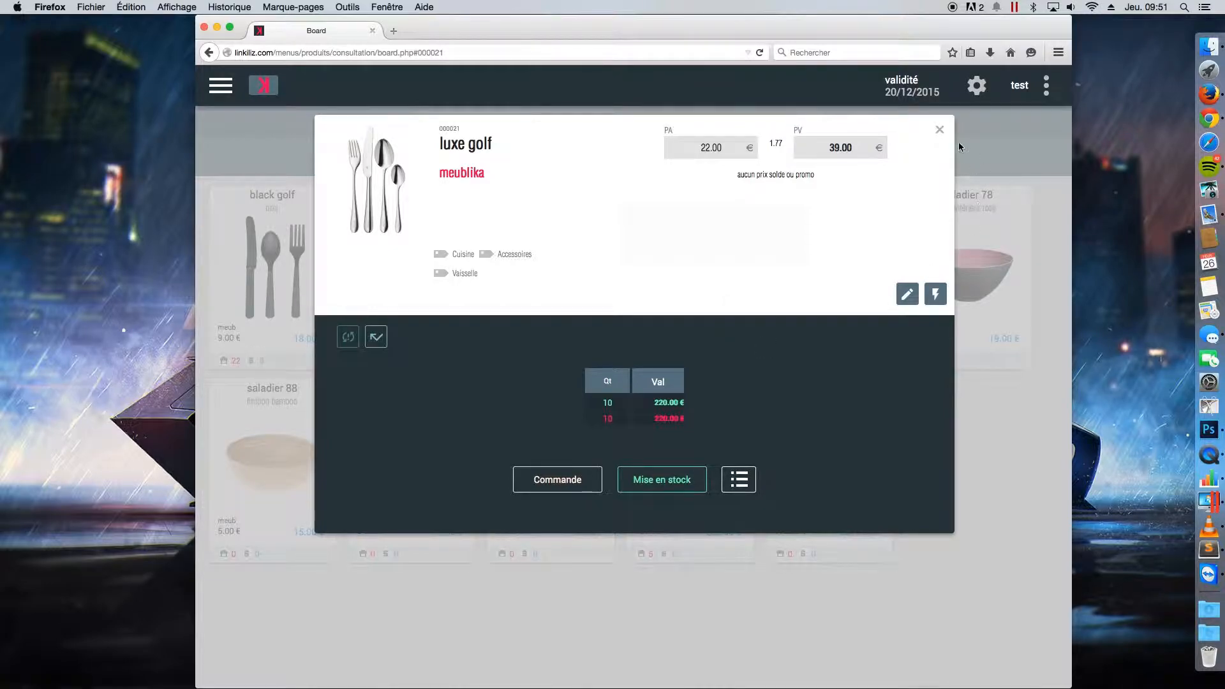
{"action": "left_click", "coordinate": [940, 130]}
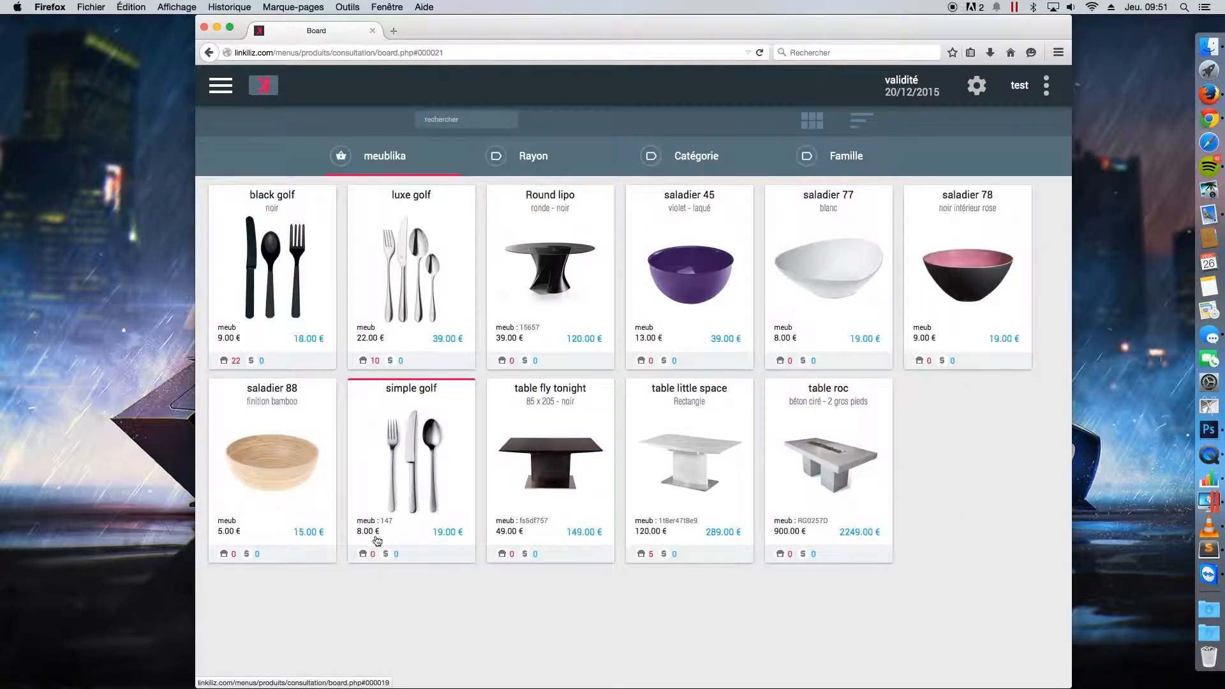
Receive 15 units of simple golf into the Paris stock under invoice F050057 and close the product sheet
{"action": "left_click", "coordinate": [429, 466]}
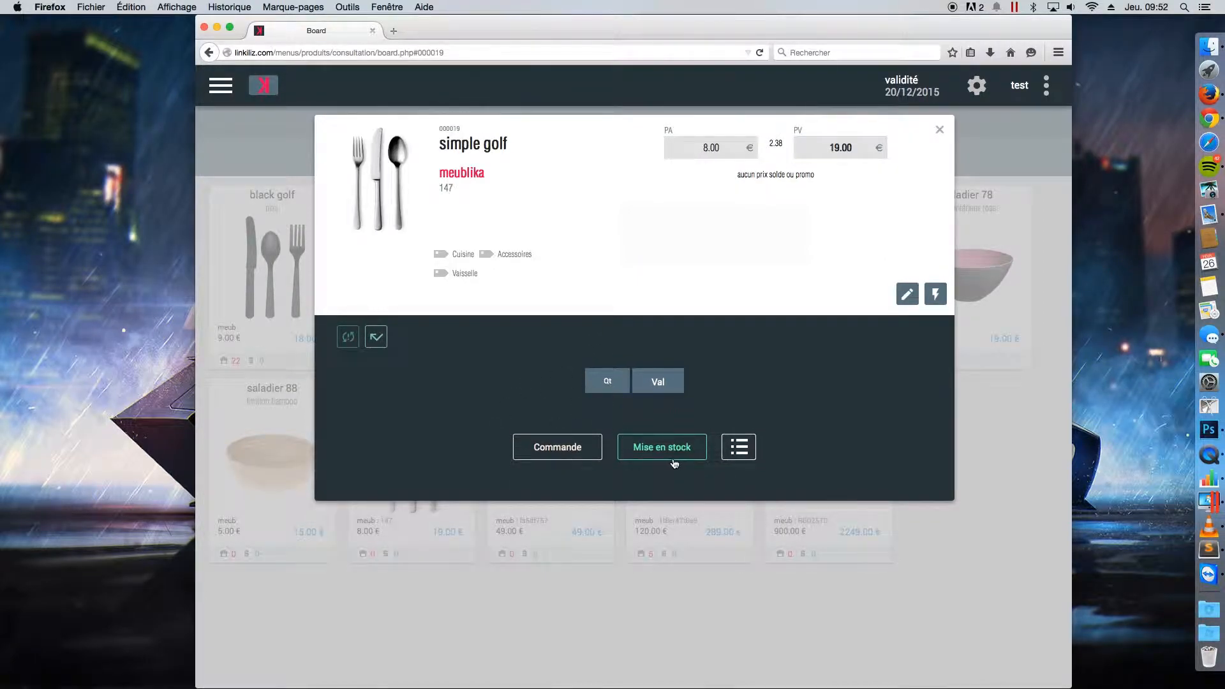
{"action": "left_click", "coordinate": [664, 453]}
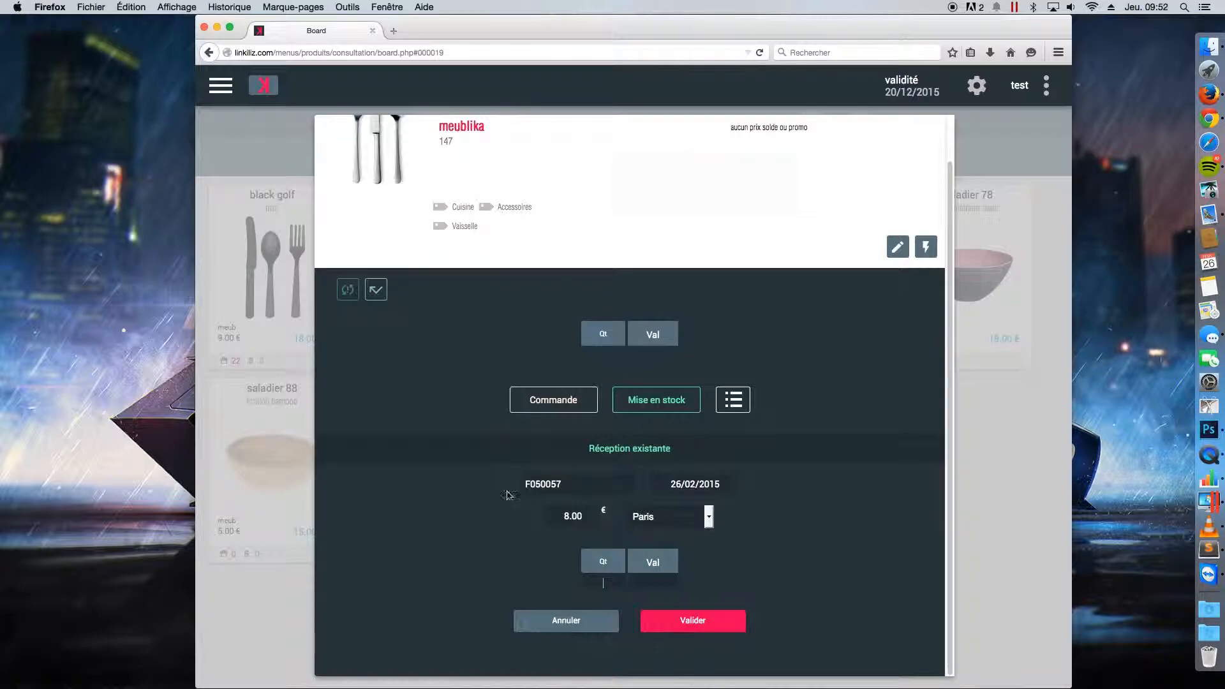
{"action": "left_click_drag", "start_coordinate": [573, 485], "coordinate": [500, 539]}
{"action": "left_click", "coordinate": [569, 491]}
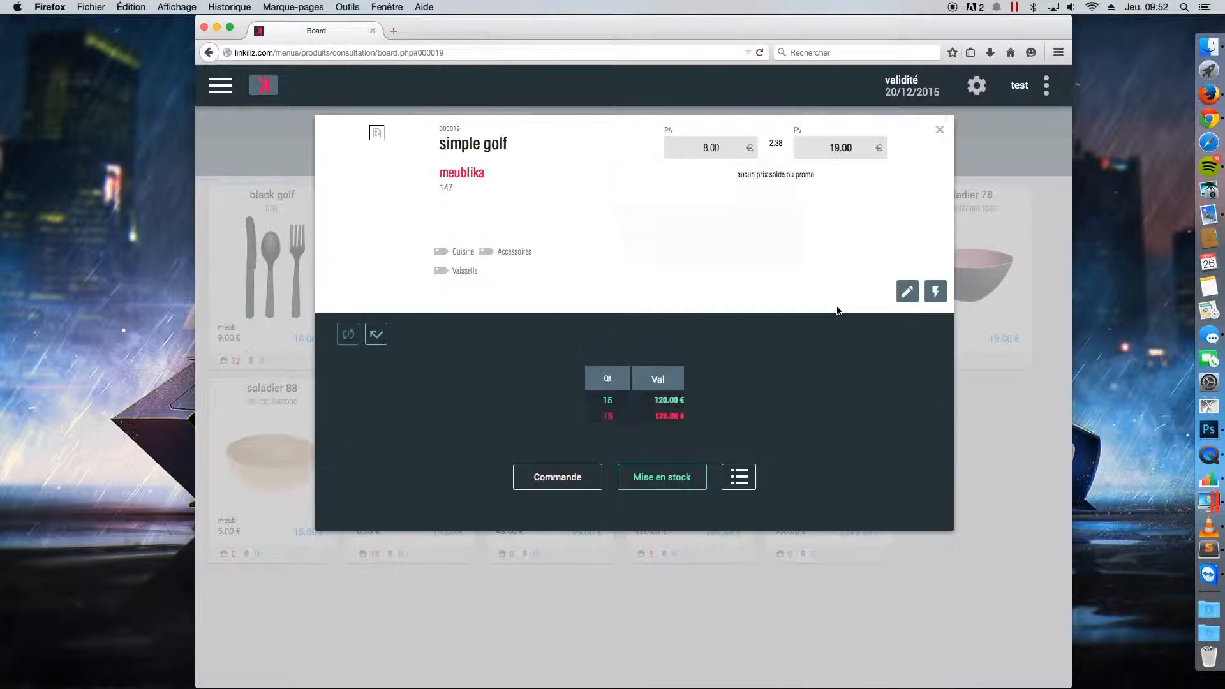
{"action": "left_click", "coordinate": [941, 131]}
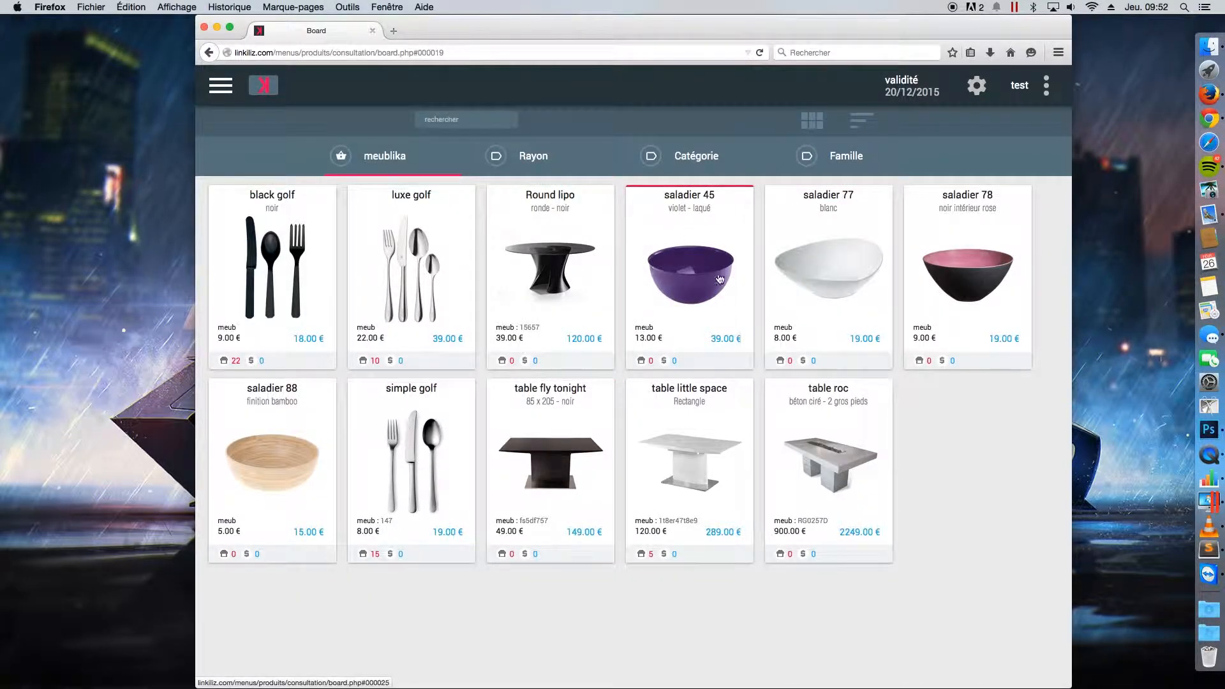
Receive 5 units of saladier 45 into the Paris stock under invoice F050057
{"action": "left_click", "coordinate": [688, 256]}
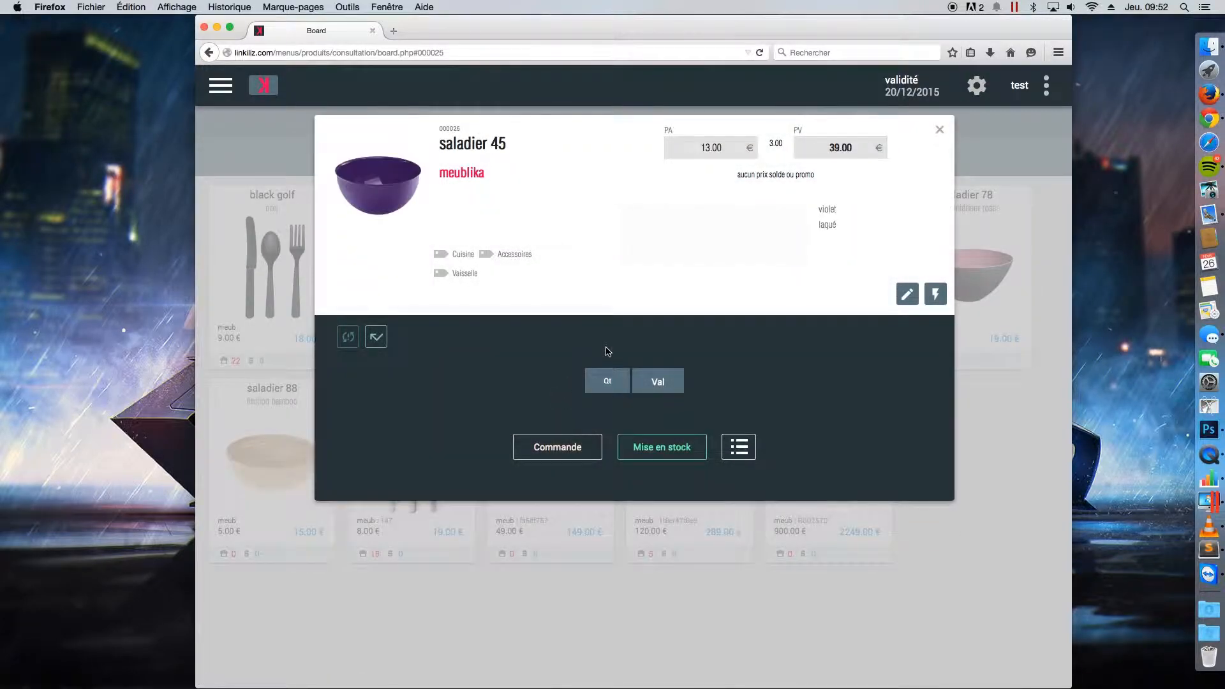
{"action": "left_click", "coordinate": [668, 452]}
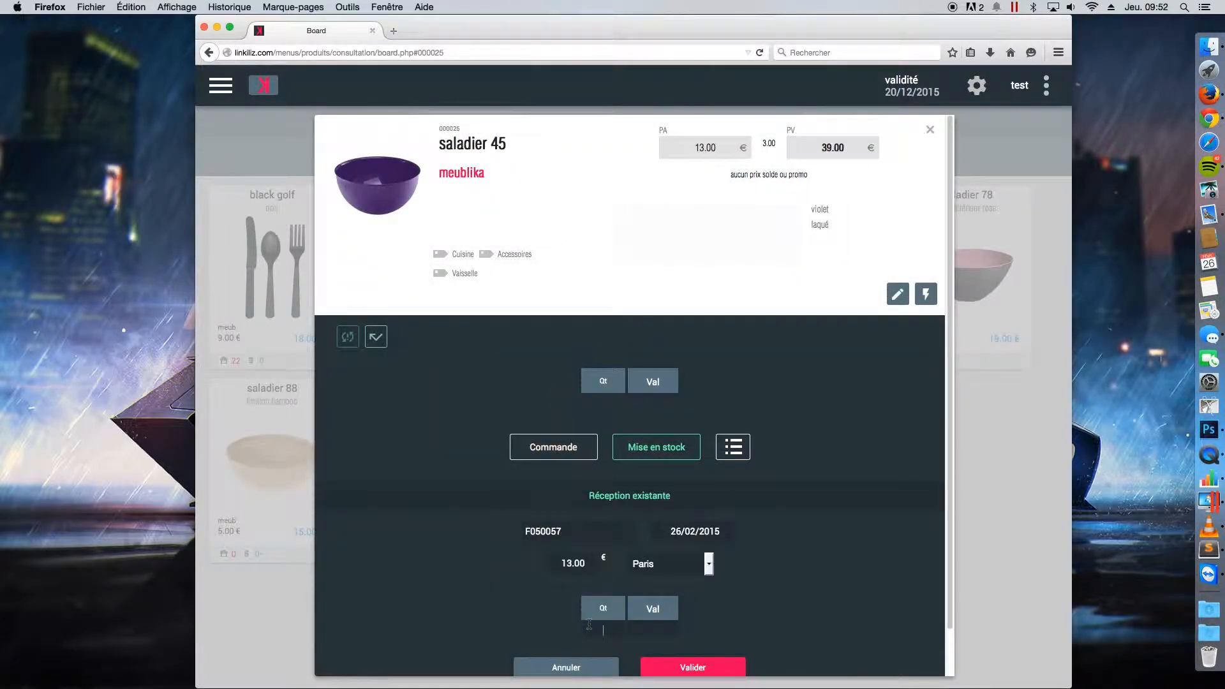
{"action": "left_click", "coordinate": [710, 675]}
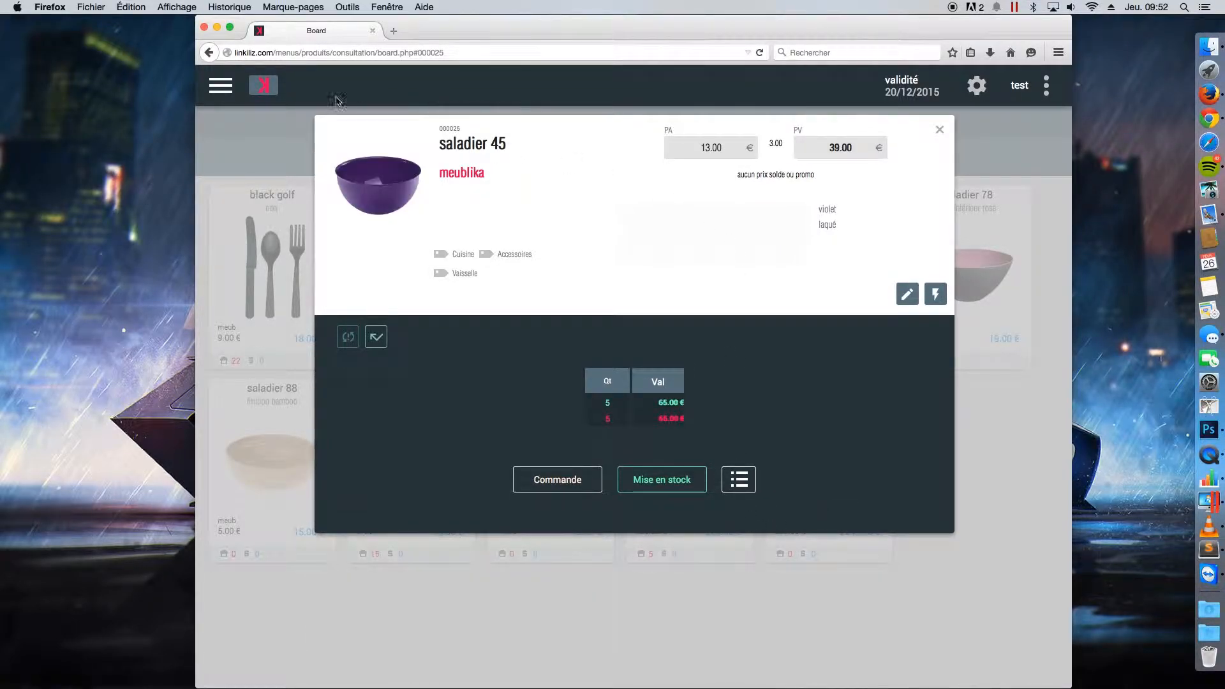
Return to the home page and open the list of receptions to consult receptions F050057 and F050058
{"action": "left_click", "coordinate": [270, 95]}
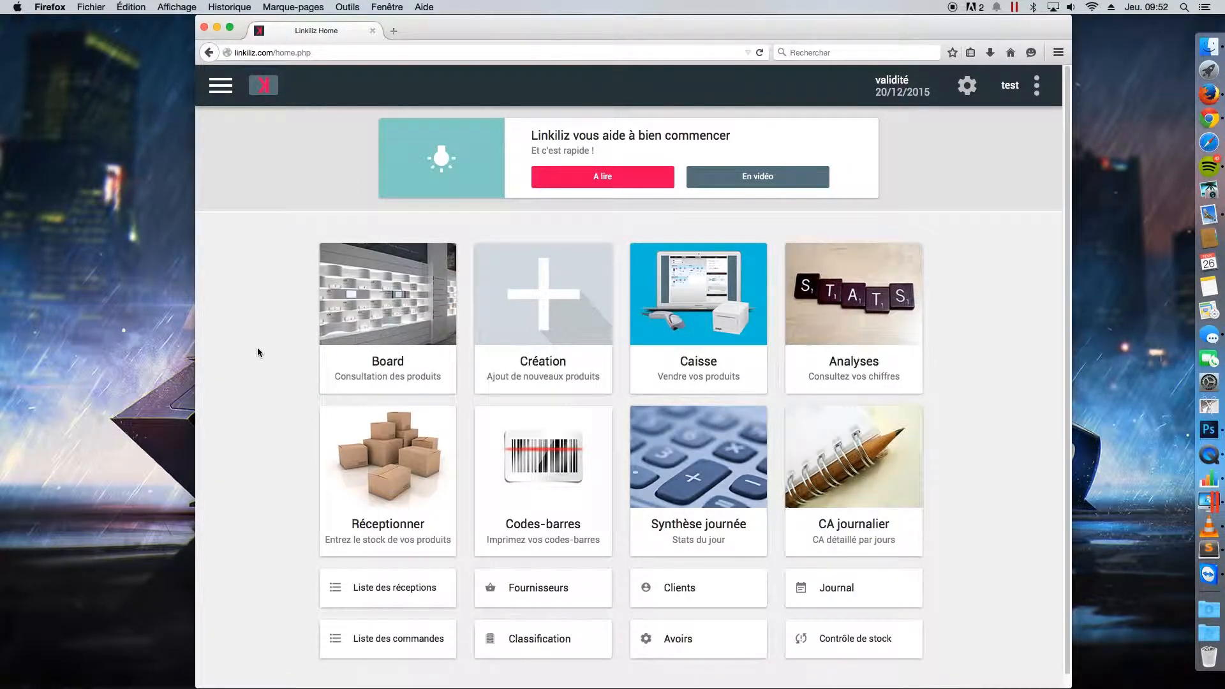
{"action": "scroll", "coordinate": [262, 332], "scroll_direction": "down", "scroll_amount": 1}
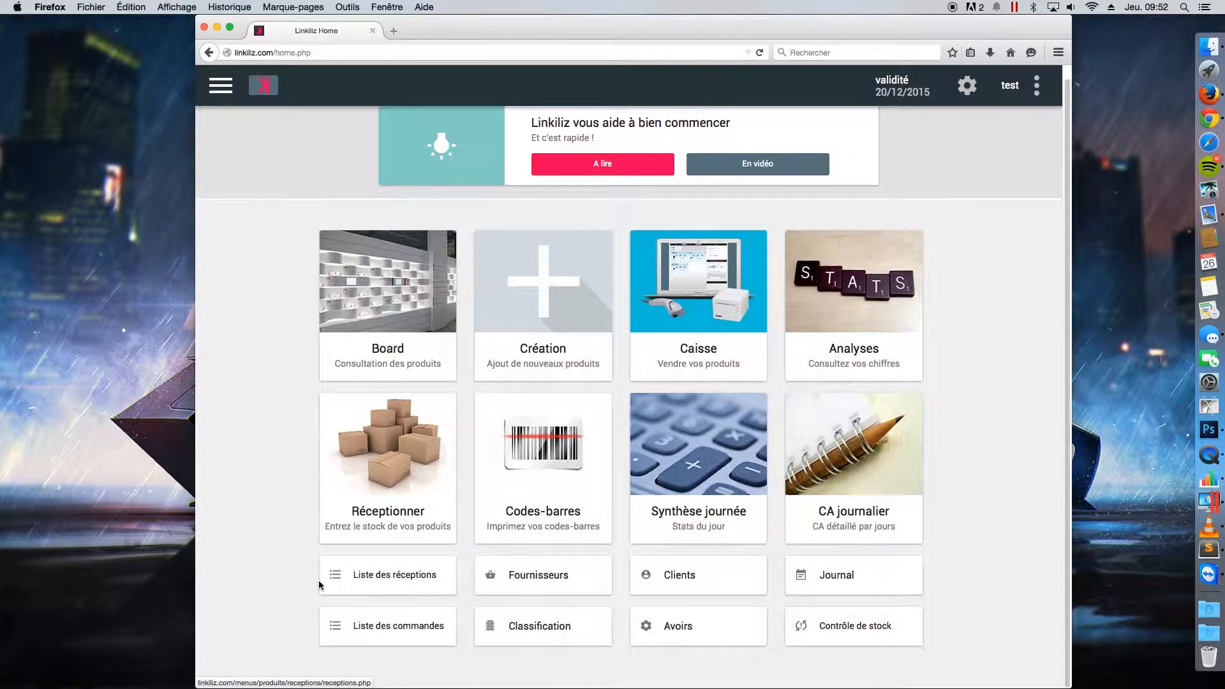
{"action": "left_click", "coordinate": [401, 578]}
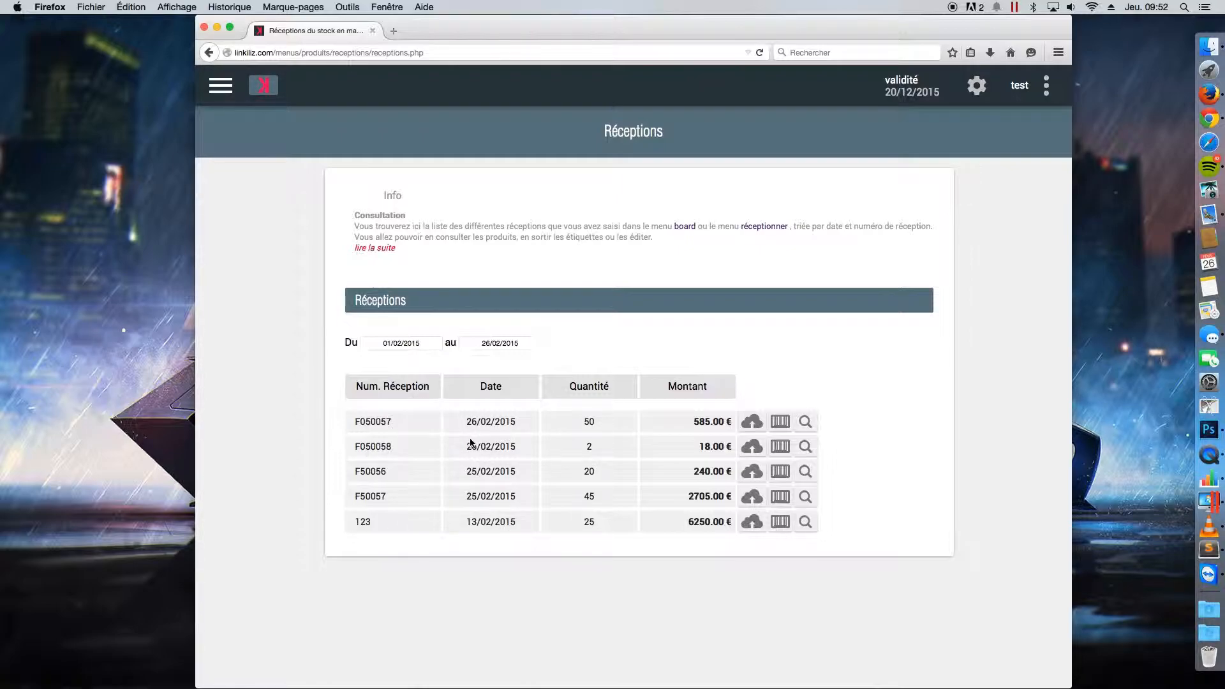
{"action": "left_click_drag", "start_coordinate": [513, 448], "coordinate": [464, 449]}
{"action": "left_click", "coordinate": [416, 448]}
Consult the products of reception F050057 on the board and in its detail page, returning to the receptions list each time
{"action": "left_click", "coordinate": [754, 422]}
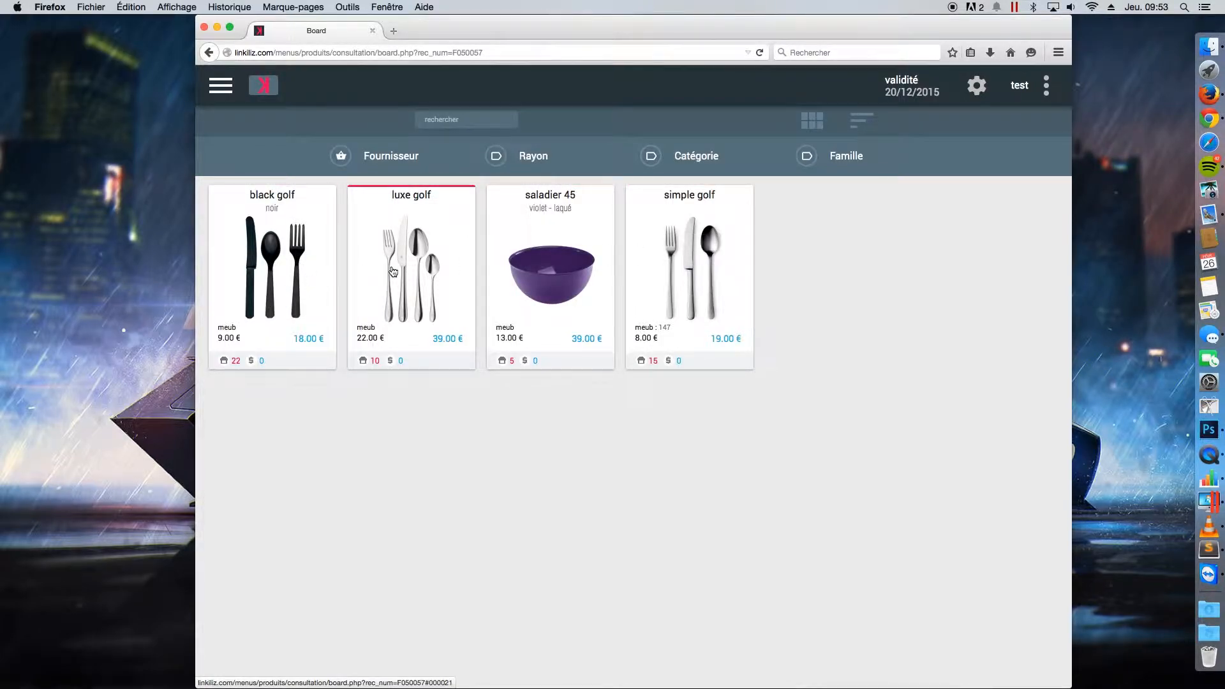
{"action": "left_click", "coordinate": [204, 58]}
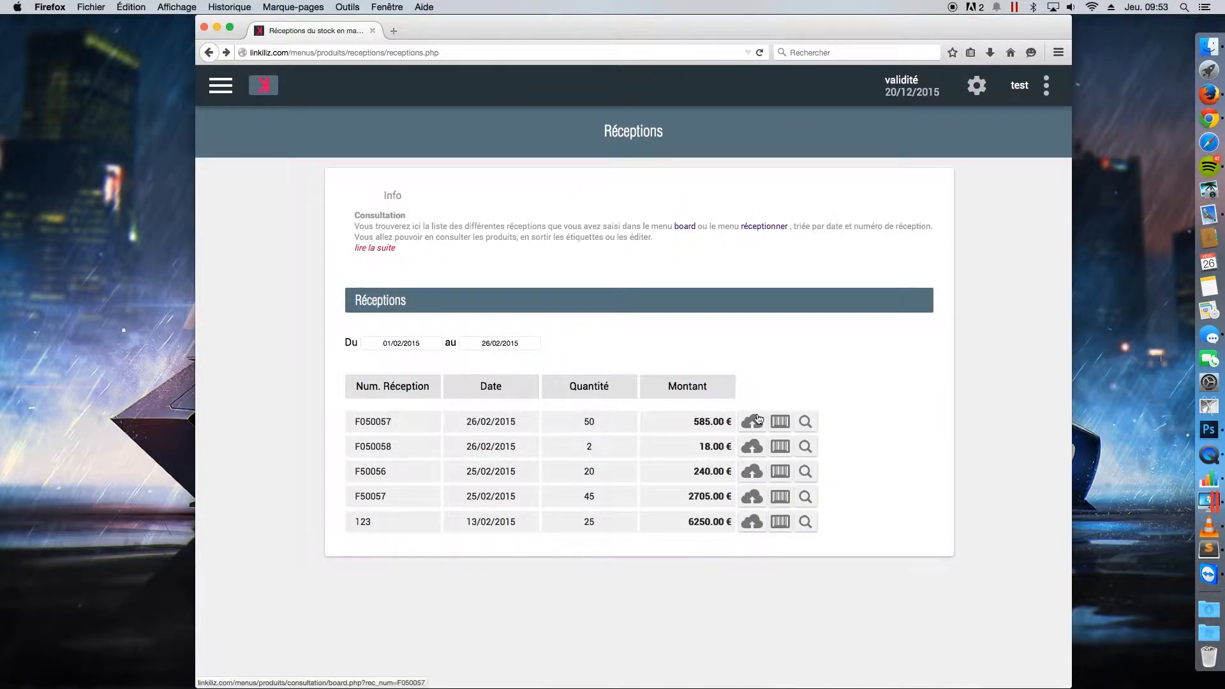
{"action": "left_click", "coordinate": [808, 423]}
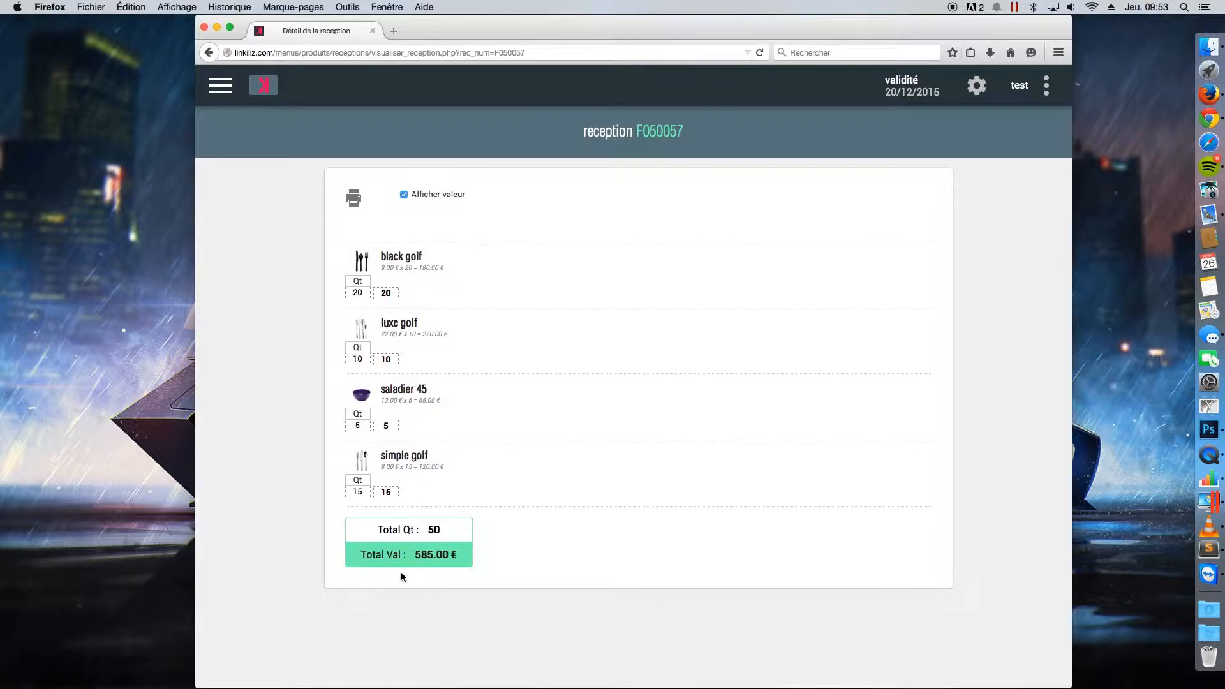
{"action": "left_click", "coordinate": [209, 53]}
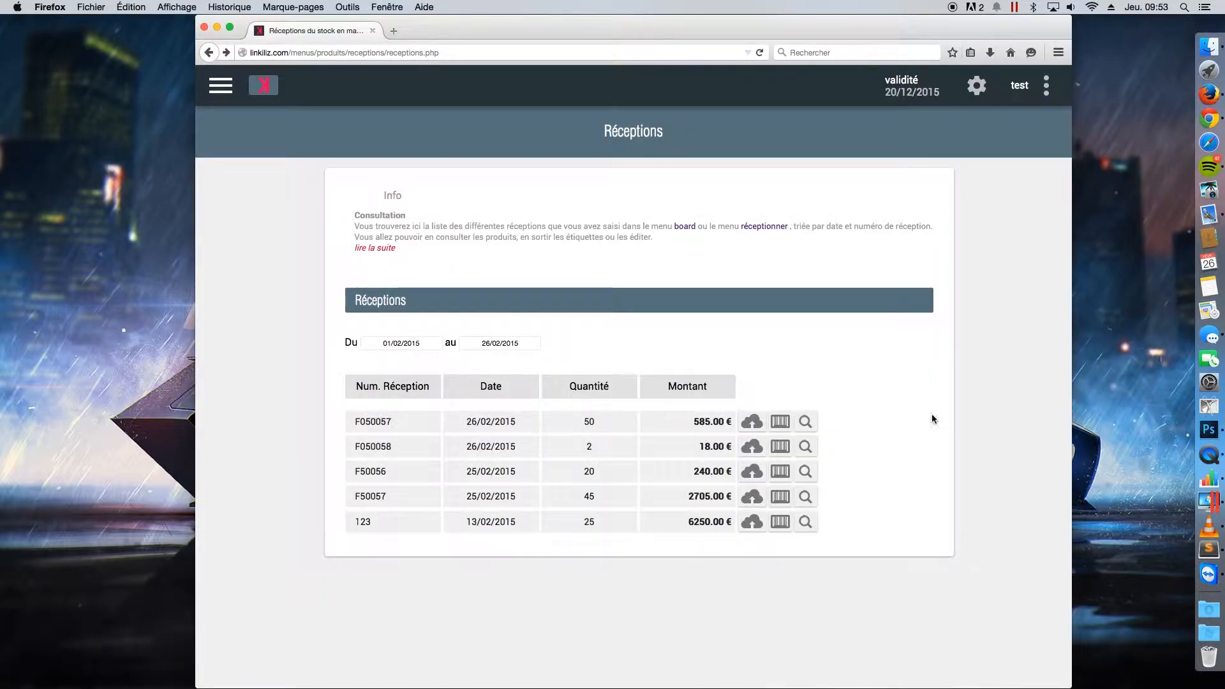
Generate the Classique Avery 70x35mm labels for reception F050057 with the classic selling price, look through them and quit the label page
{"action": "left_click", "coordinate": [785, 426]}
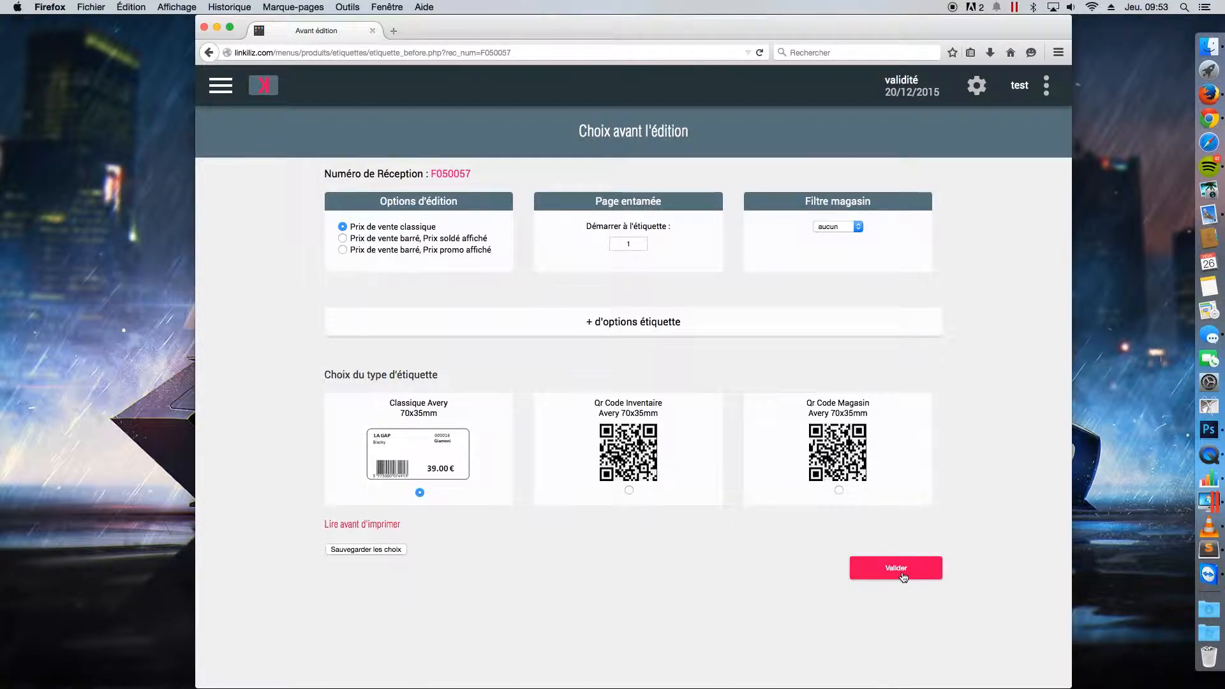
{"action": "left_click", "coordinate": [898, 569]}
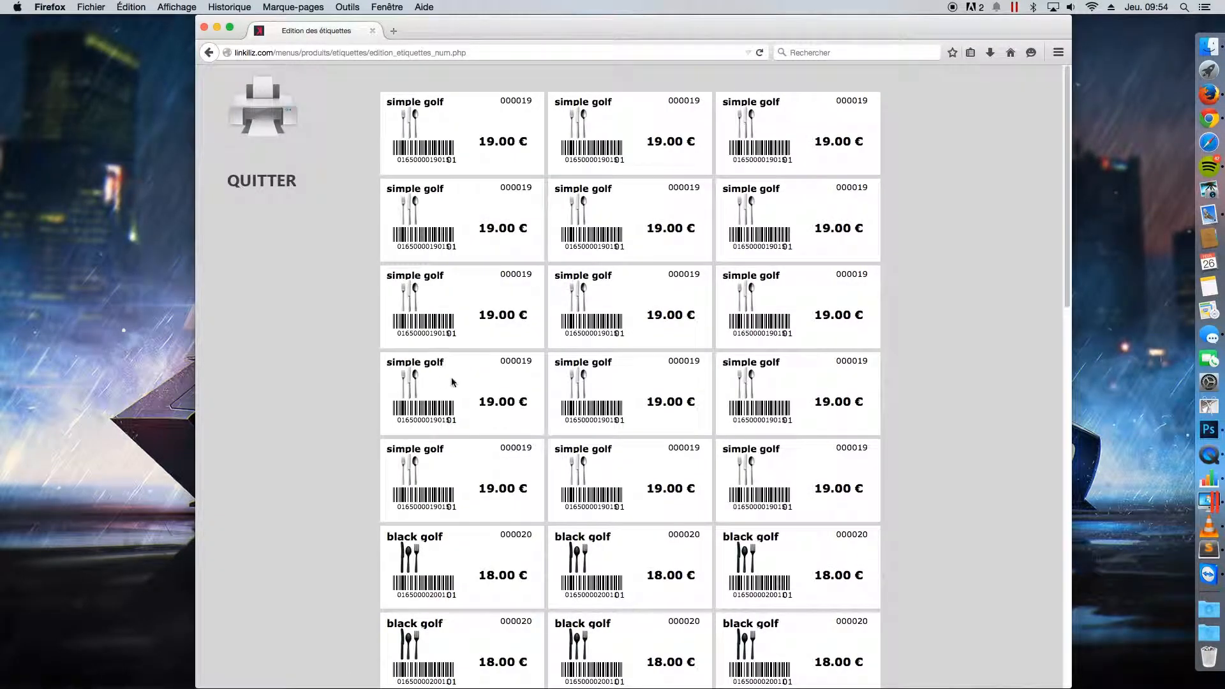
{"action": "scroll", "coordinate": [465, 395], "scroll_direction": "down", "scroll_amount": 3}
{"action": "scroll", "coordinate": [465, 395], "scroll_direction": "down", "scroll_amount": 15}
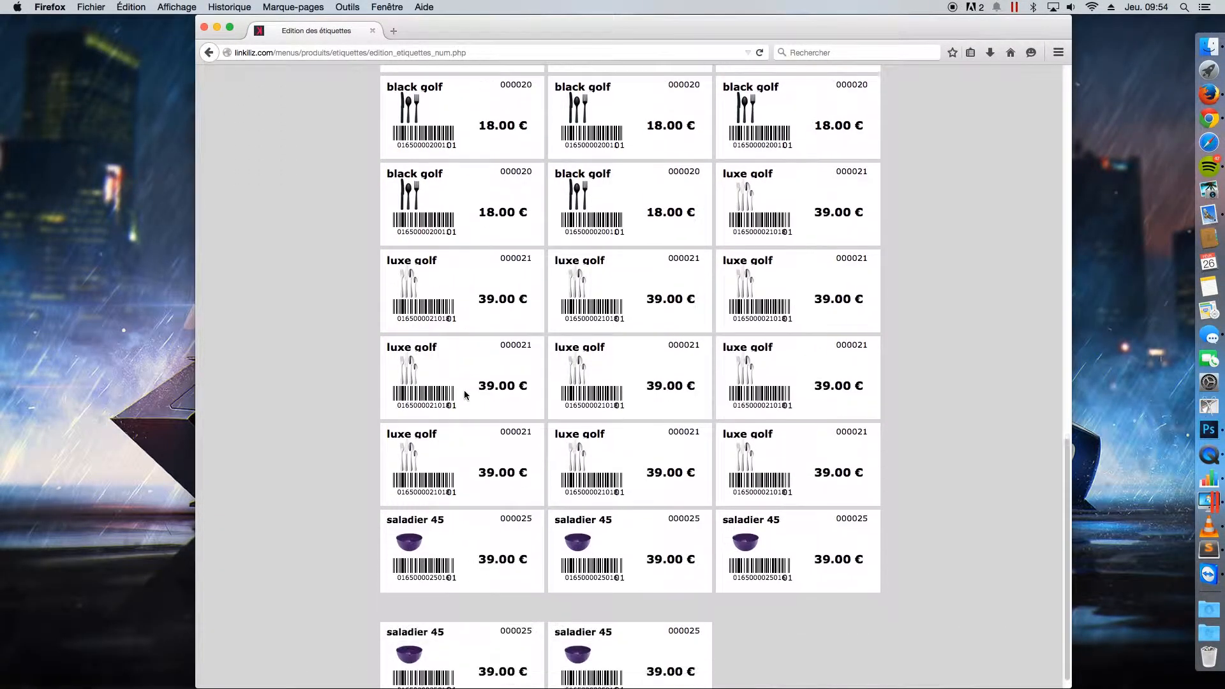
{"action": "scroll", "coordinate": [464, 389], "scroll_direction": "up", "scroll_amount": 15}
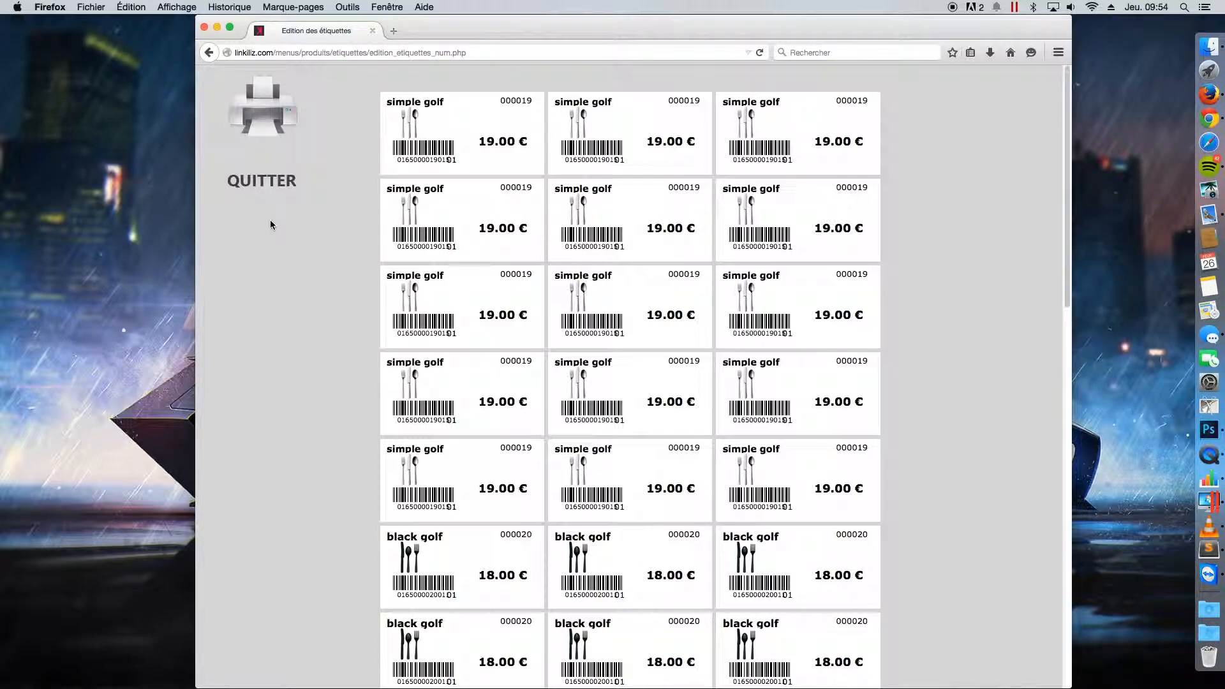
{"action": "left_click", "coordinate": [273, 189]}
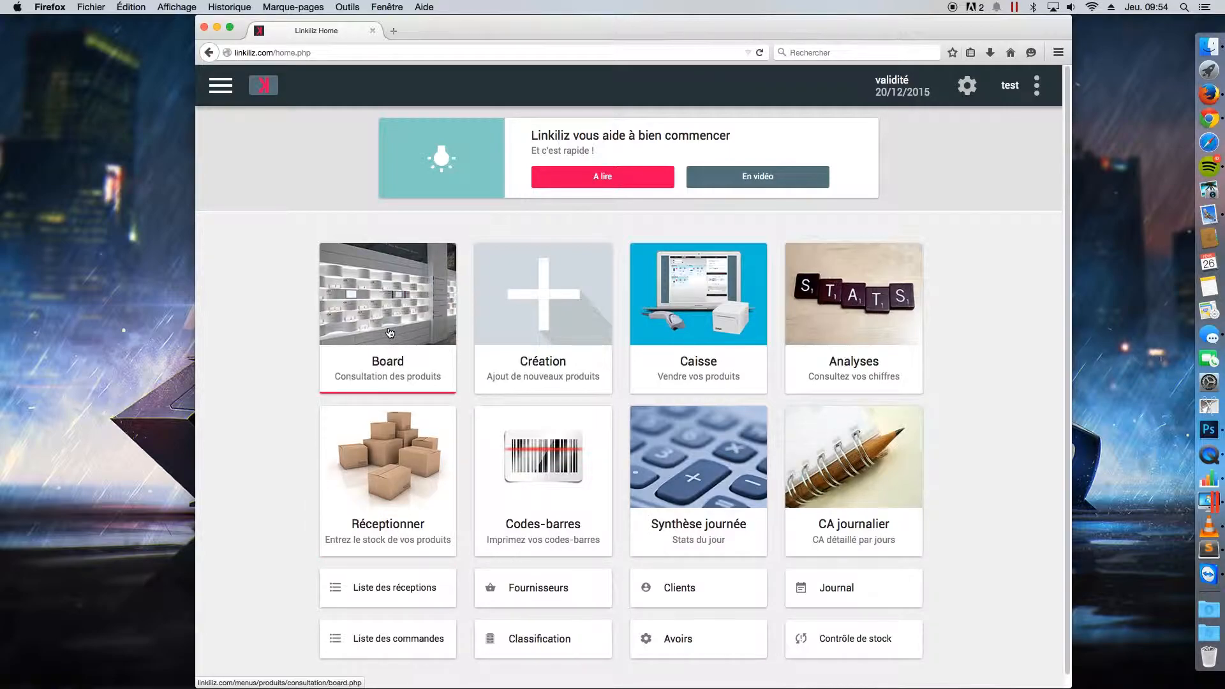
Filter the product board by supplier meublika and open the table little space product sheet
{"action": "left_click", "coordinate": [421, 309]}
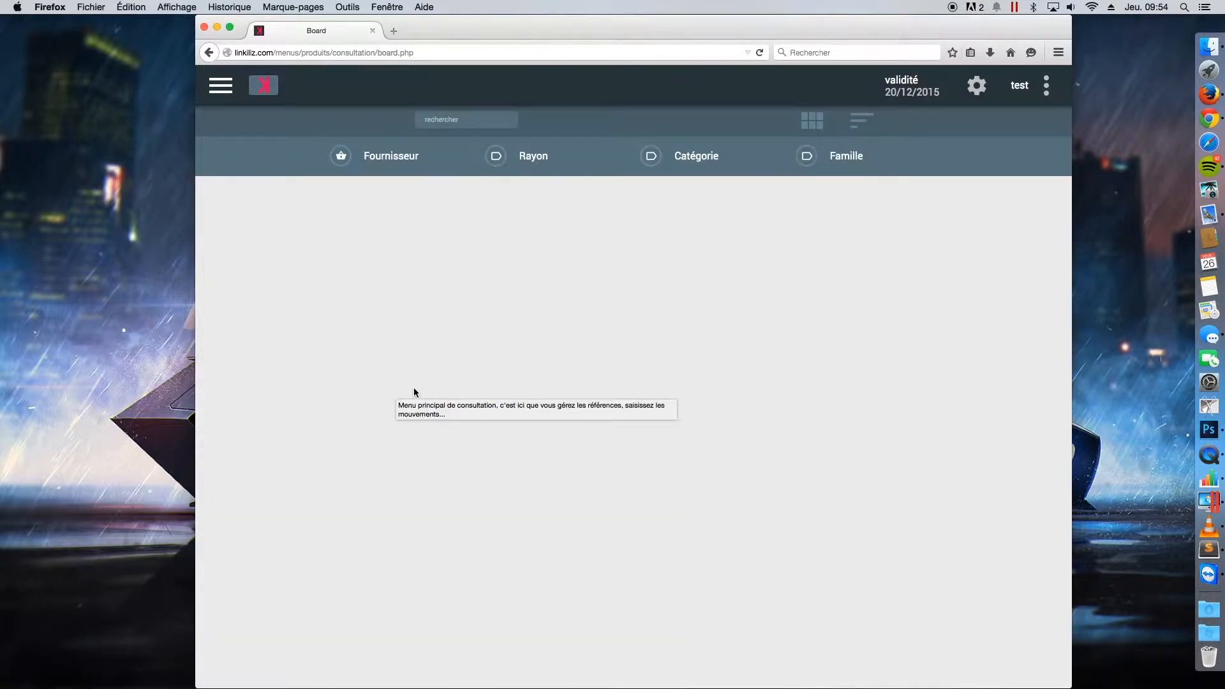
{"action": "left_click", "coordinate": [371, 165]}
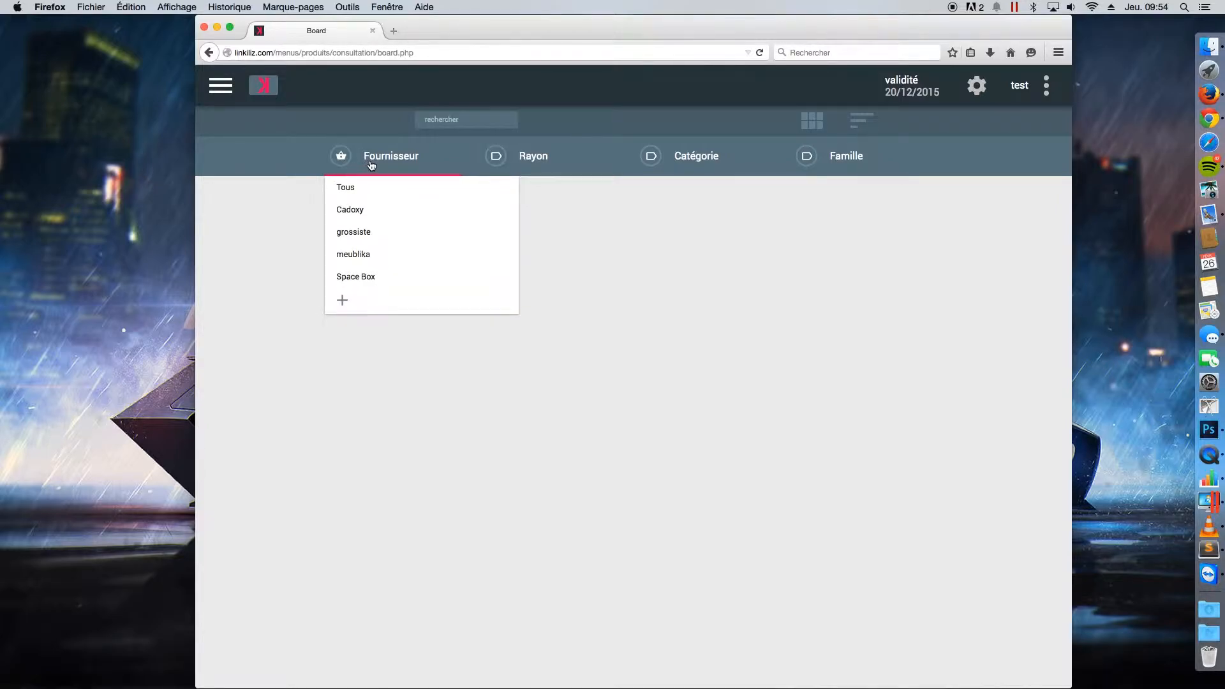
{"action": "left_click", "coordinate": [372, 254]}
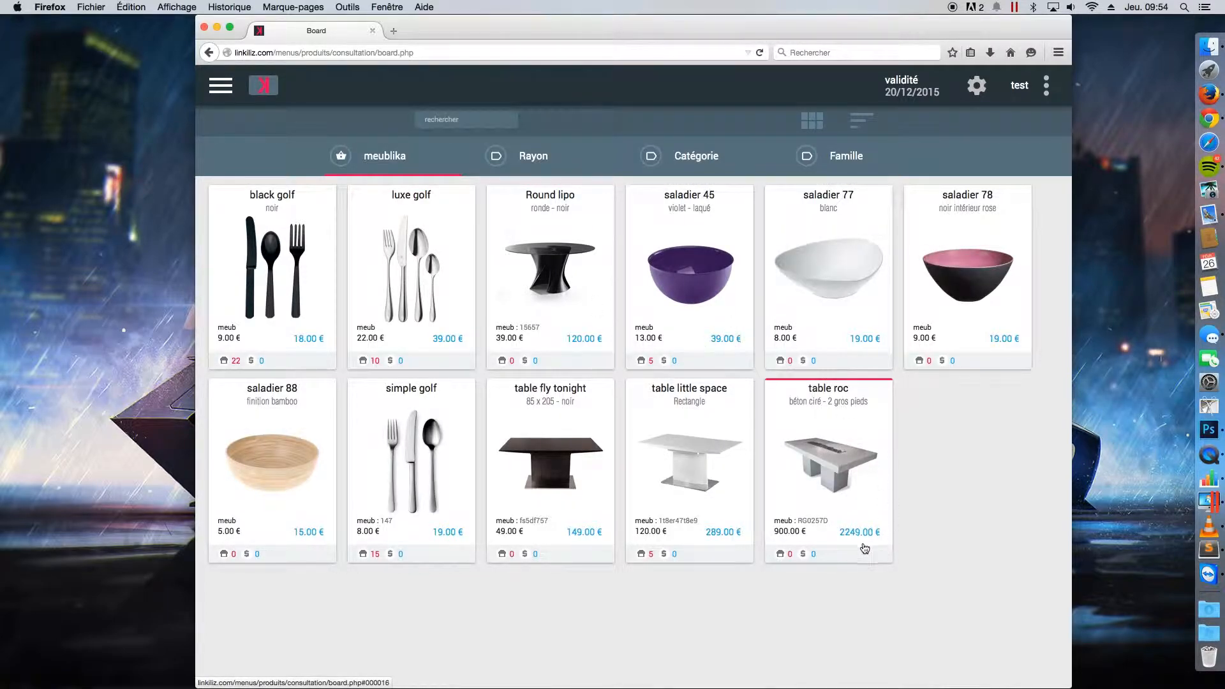
{"action": "left_click", "coordinate": [700, 461]}
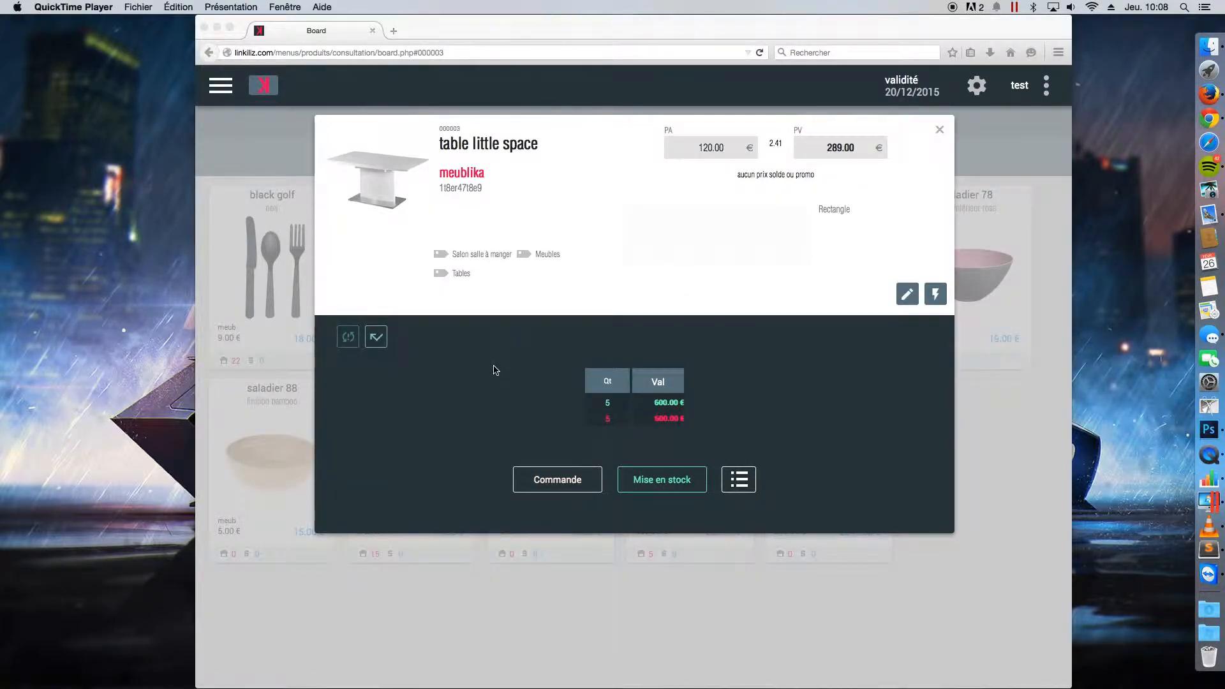
{"action": "left_click", "coordinate": [536, 446]}
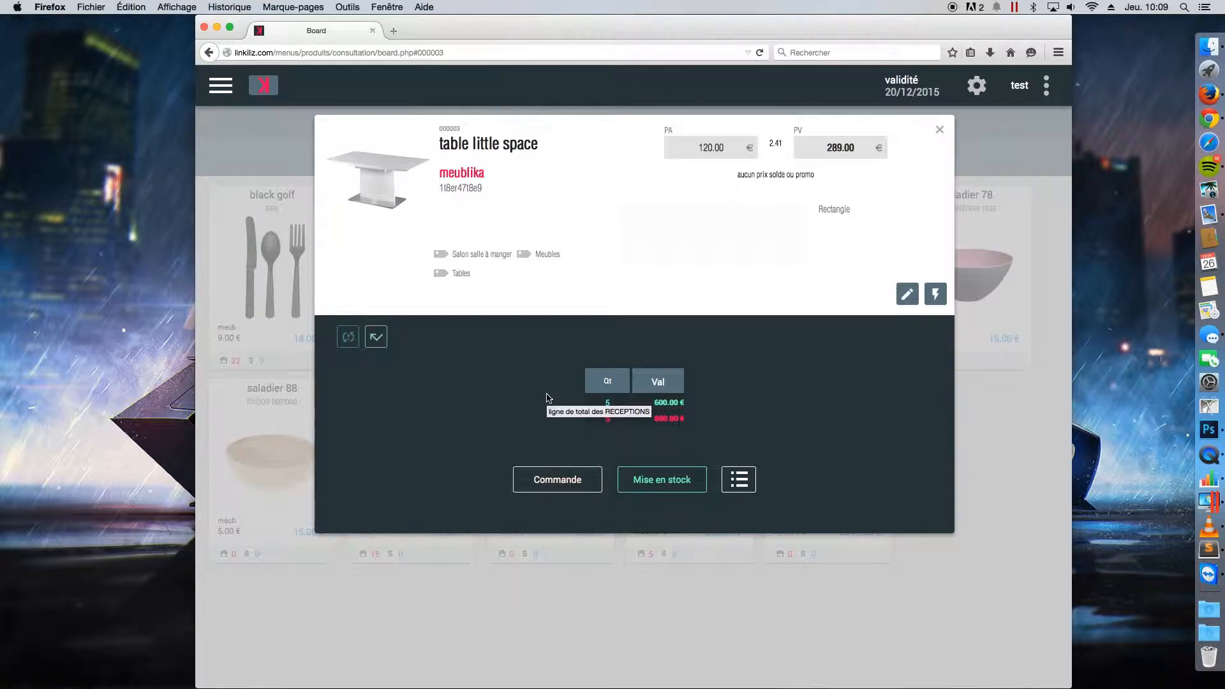
Start a new order for table little space, change its number's prefix to C and set the expected reception date to 28/02/2015
{"action": "left_click", "coordinate": [558, 485]}
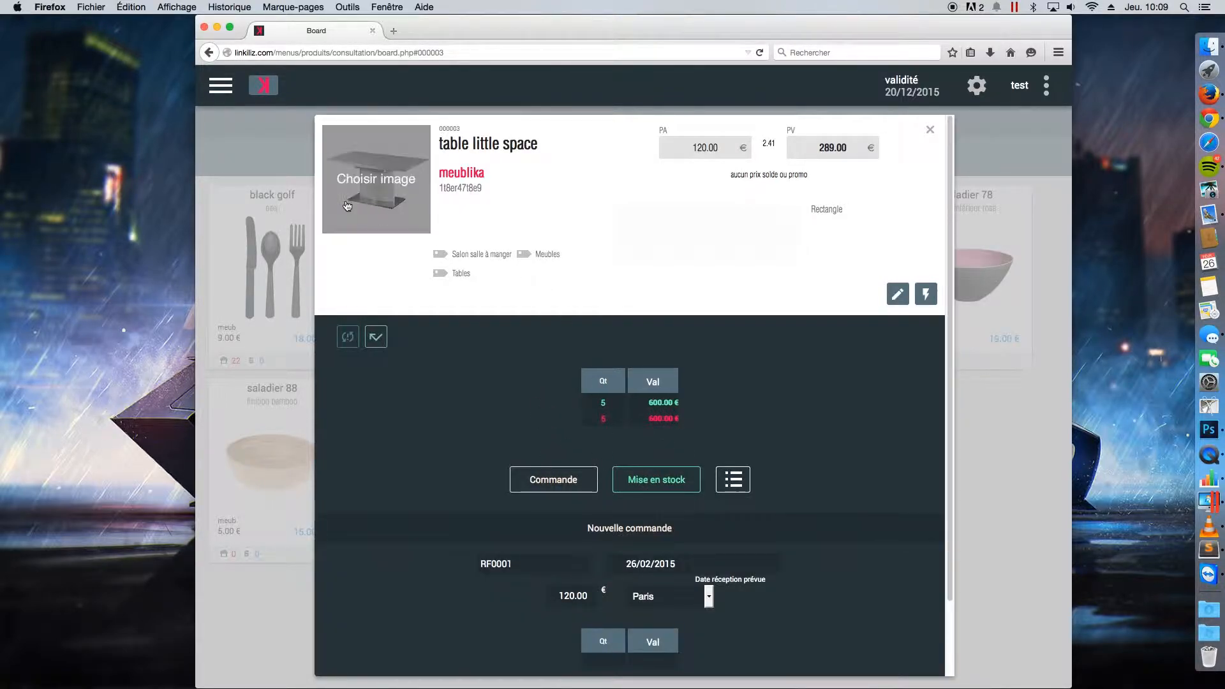
{"action": "scroll", "coordinate": [504, 402], "scroll_direction": "down", "scroll_amount": 3}
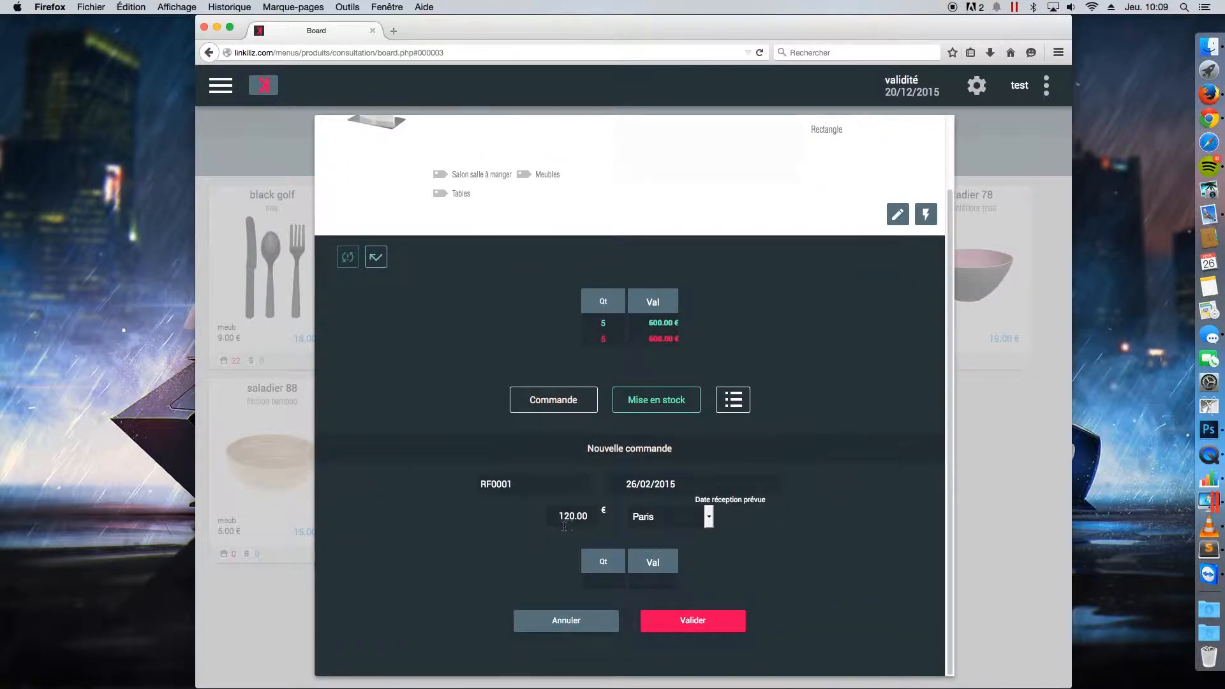
{"action": "double_click", "coordinate": [524, 483]}
{"action": "key", "text": "BackSpace"}
{"action": "type", "text": "C"}
{"action": "left_click", "coordinate": [737, 490]}
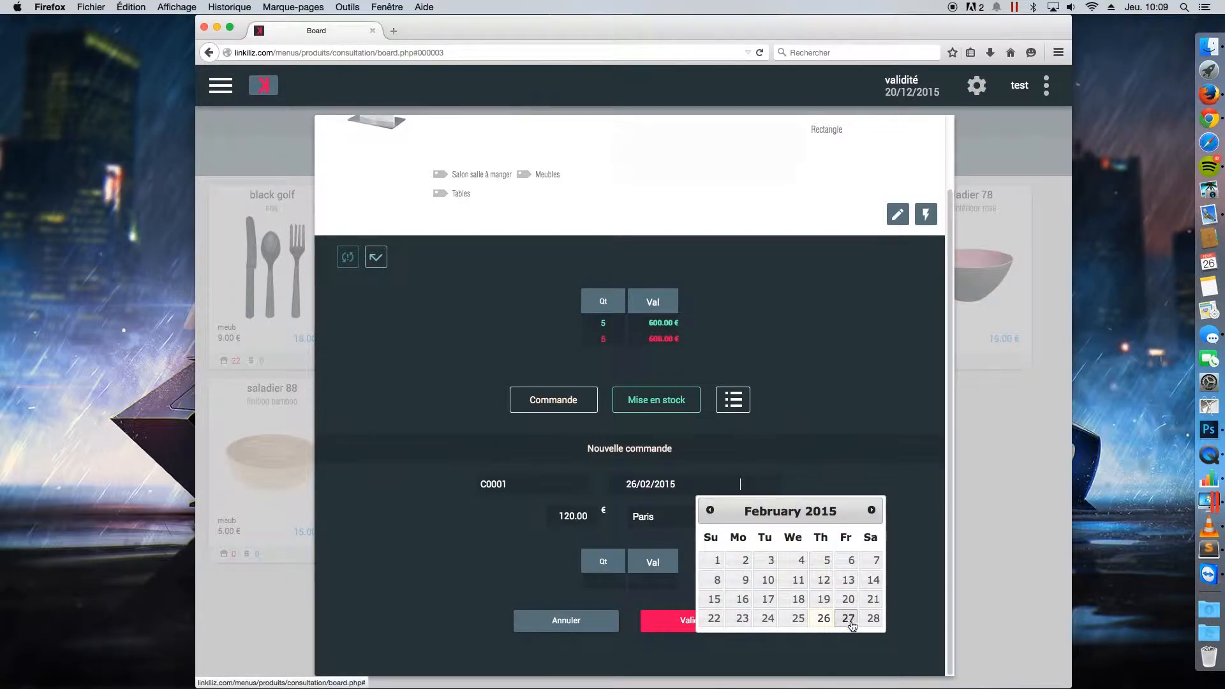
{"action": "left_click", "coordinate": [873, 619]}
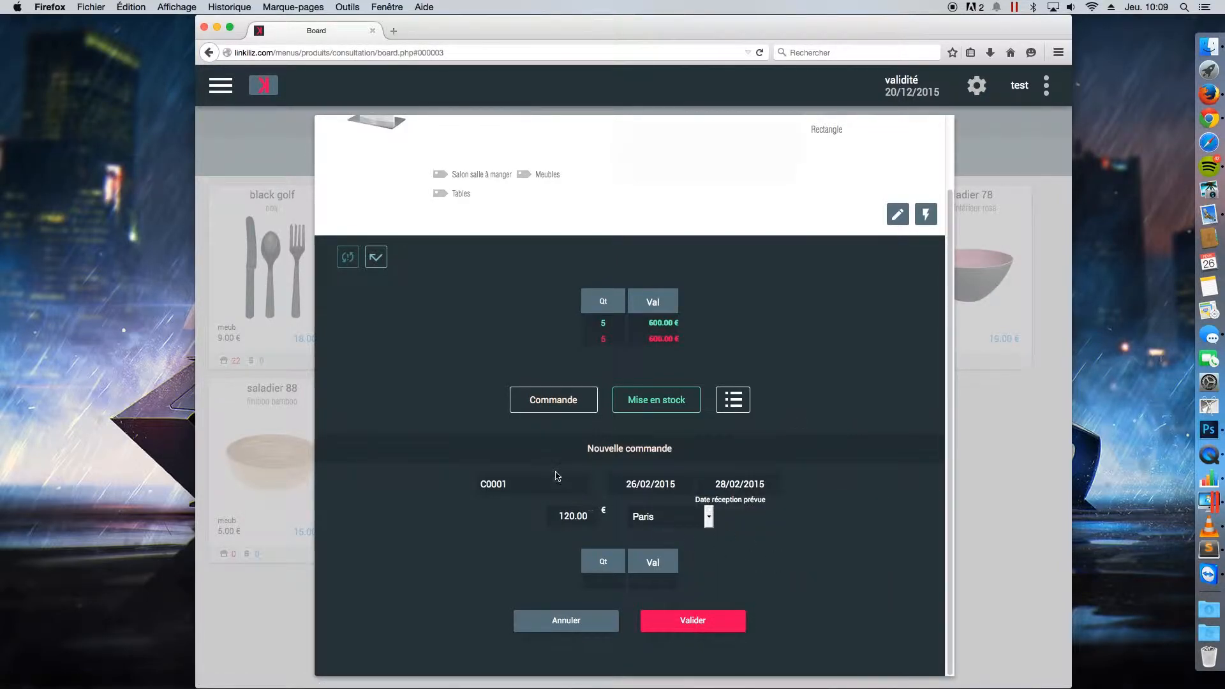
Enter a quantity of 10 for the Paris store and validate the table little space order
{"action": "left_click", "coordinate": [671, 525]}
{"action": "left_click", "coordinate": [700, 531]}
{"action": "left_click", "coordinate": [789, 529]}
{"action": "left_click", "coordinate": [604, 582]}
{"action": "type", "text": "10"}
{"action": "left_click", "coordinate": [693, 630]}
{"action": "left_click", "coordinate": [693, 628]}
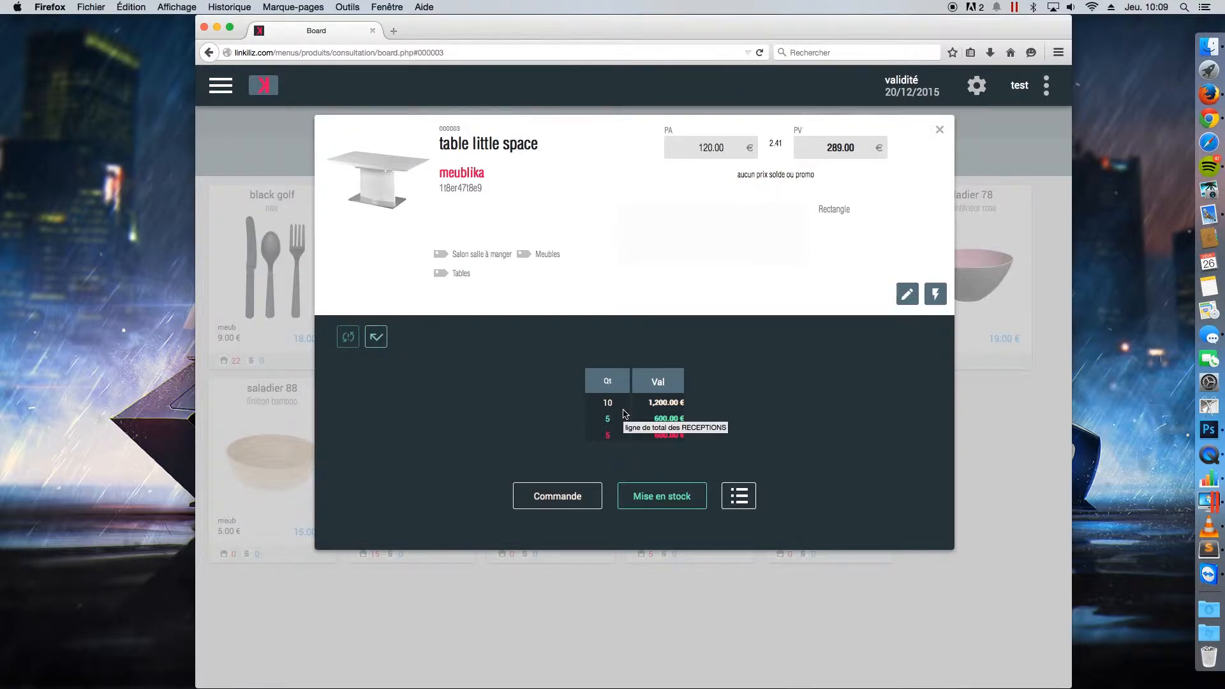
Check the new order in the orders list in a separate browser tab and return to the product sheet
{"action": "left_click", "coordinate": [393, 34]}
{"action": "left_click", "coordinate": [394, 238]}
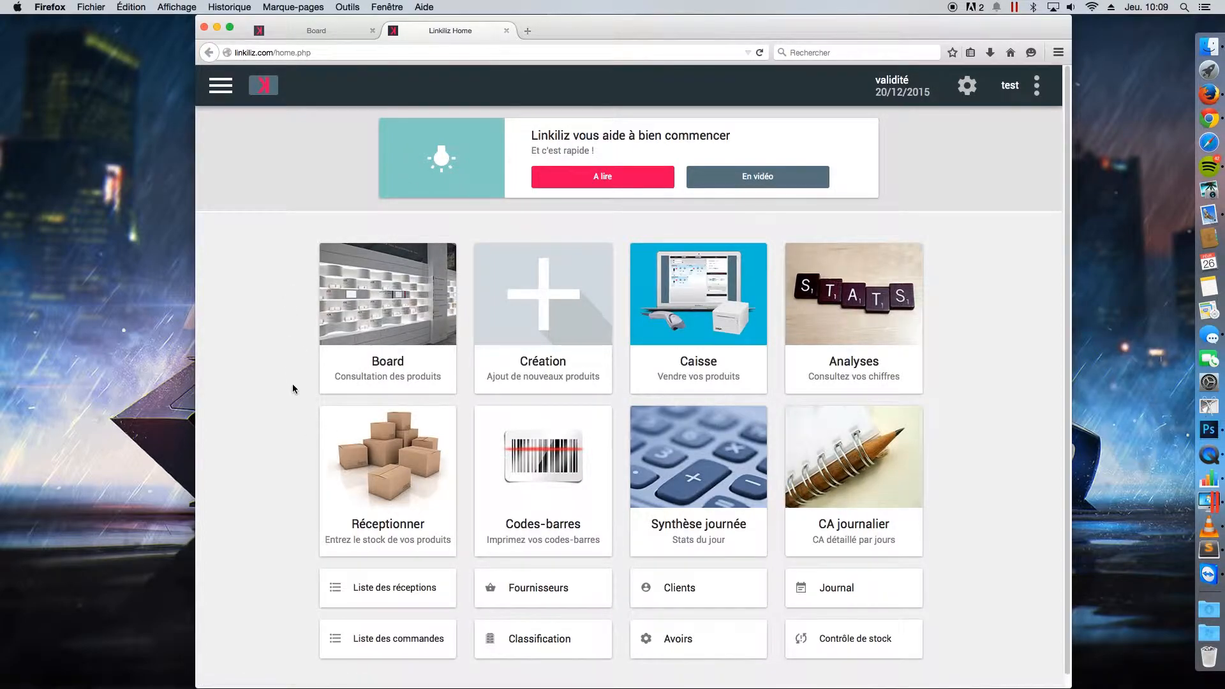
{"action": "scroll", "coordinate": [293, 385], "scroll_direction": "down", "scroll_amount": 1}
{"action": "scroll", "coordinate": [293, 385], "scroll_direction": "down", "scroll_amount": 1}
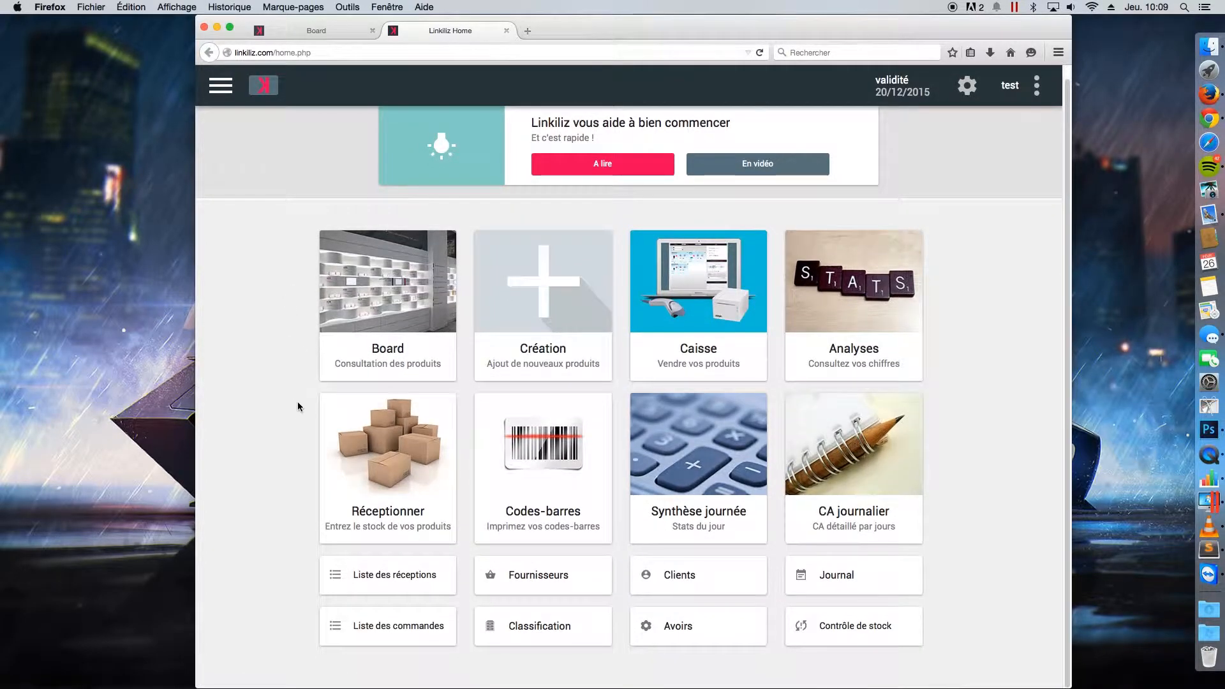
{"action": "left_click", "coordinate": [389, 629]}
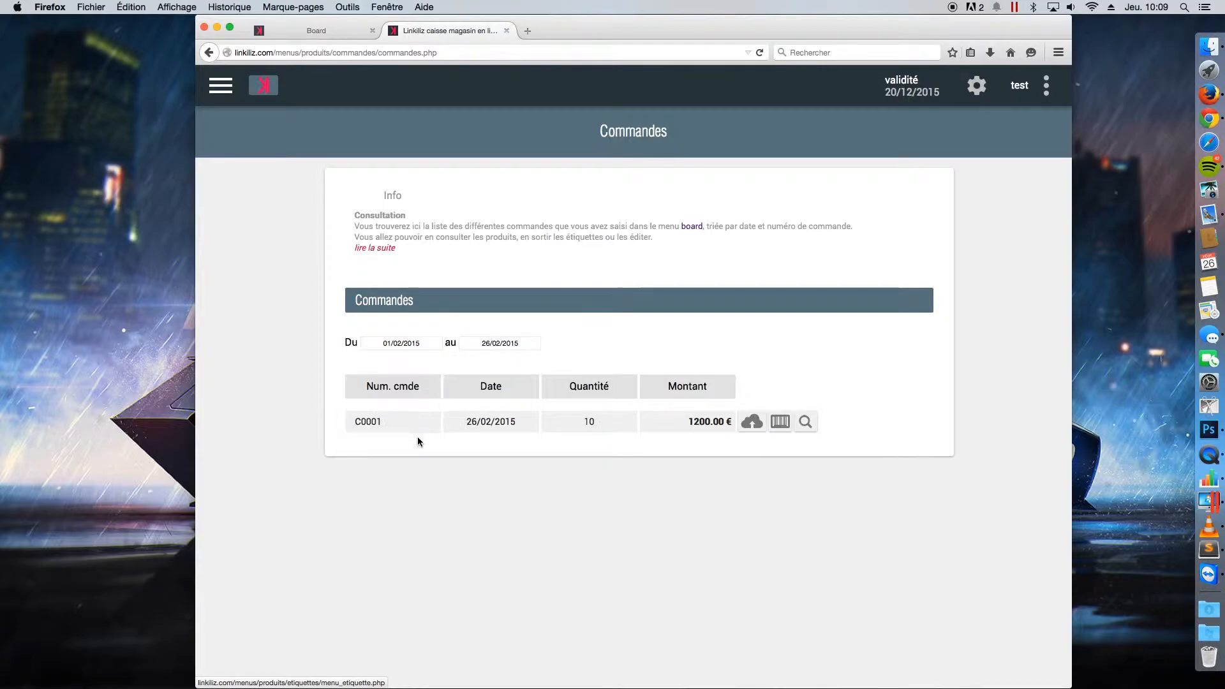
{"action": "double_click", "coordinate": [351, 426]}
{"action": "left_click", "coordinate": [451, 445]}
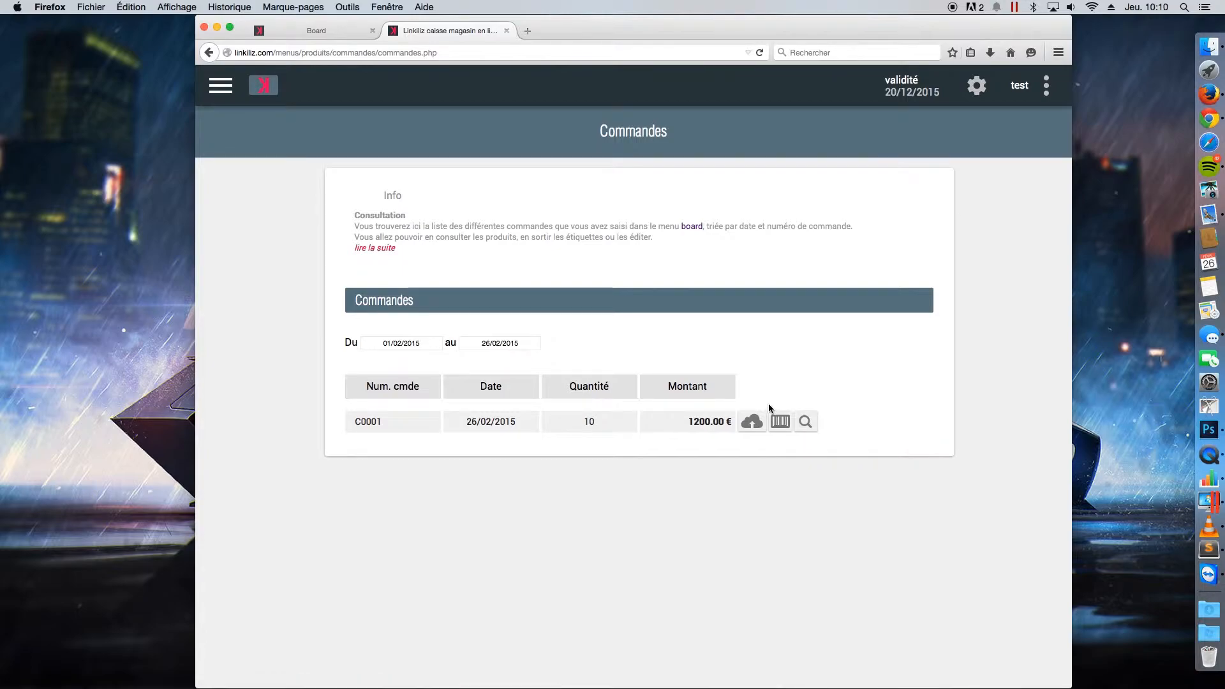
{"action": "left_click", "coordinate": [506, 30]}
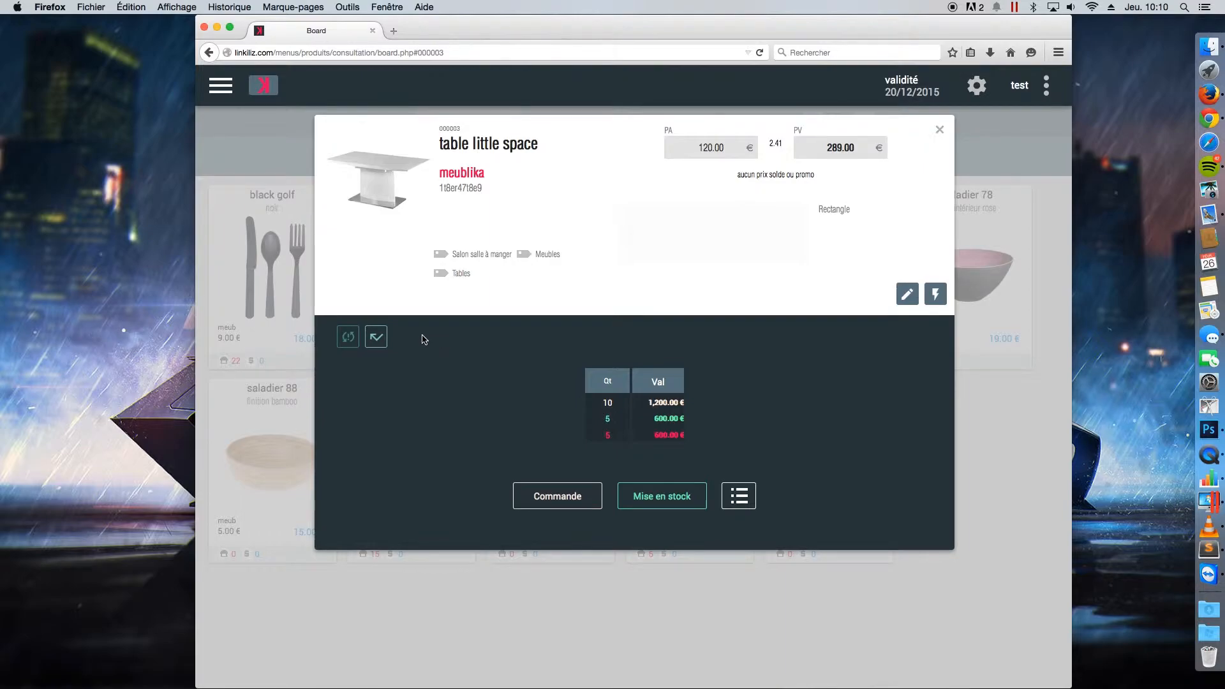
Record a stock correction of -1 on table little space under the reference volé for Paris and validate it
{"action": "left_click", "coordinate": [350, 342]}
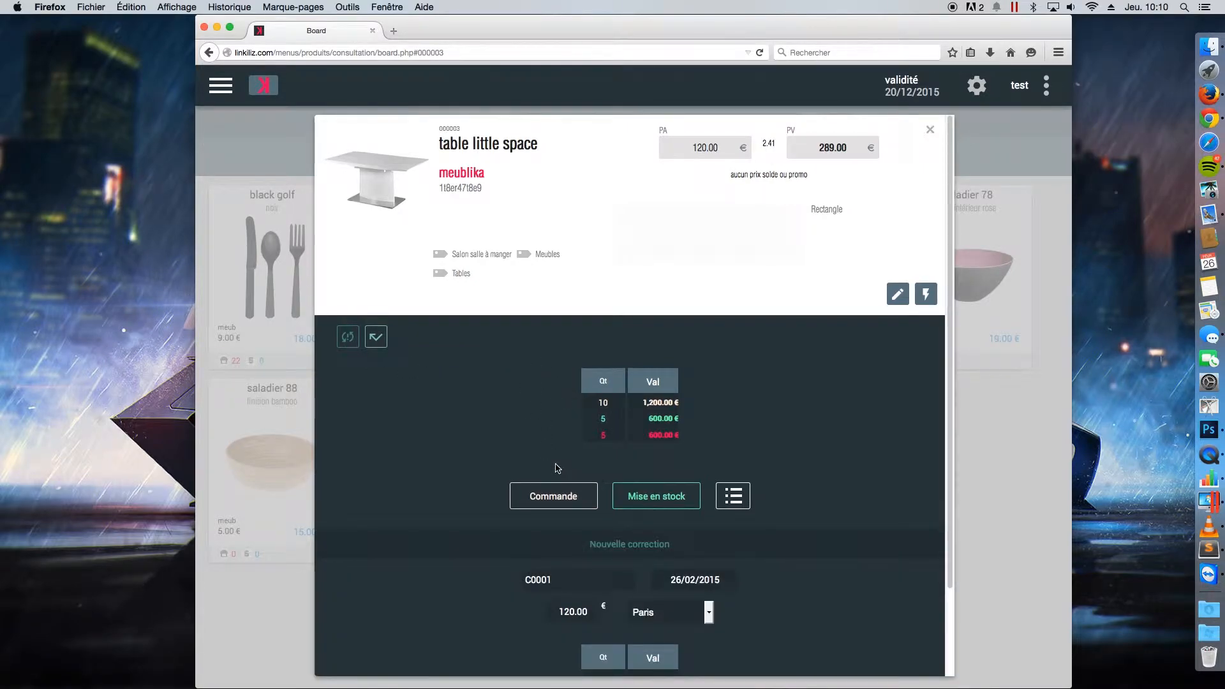
{"action": "scroll", "coordinate": [557, 470], "scroll_direction": "down", "scroll_amount": 3}
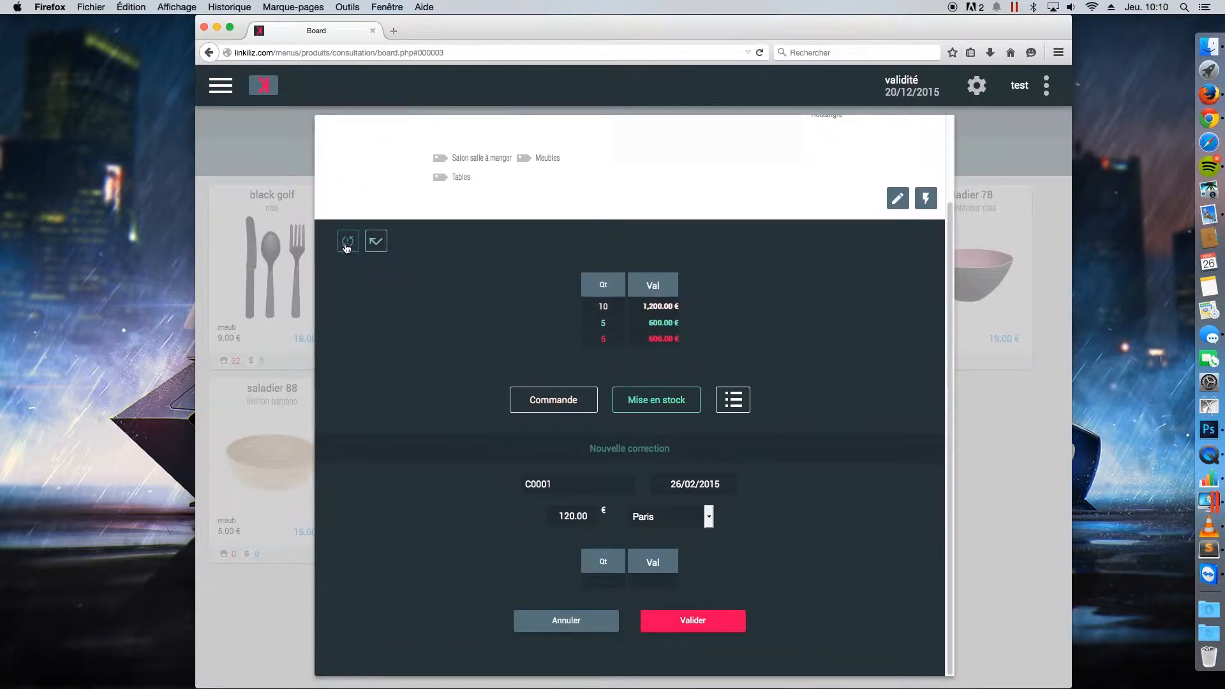
{"action": "double_click", "coordinate": [576, 487]}
{"action": "key", "text": "BackSpace"}
{"action": "type", "text": "v"}
{"action": "left_click", "coordinate": [675, 628]}
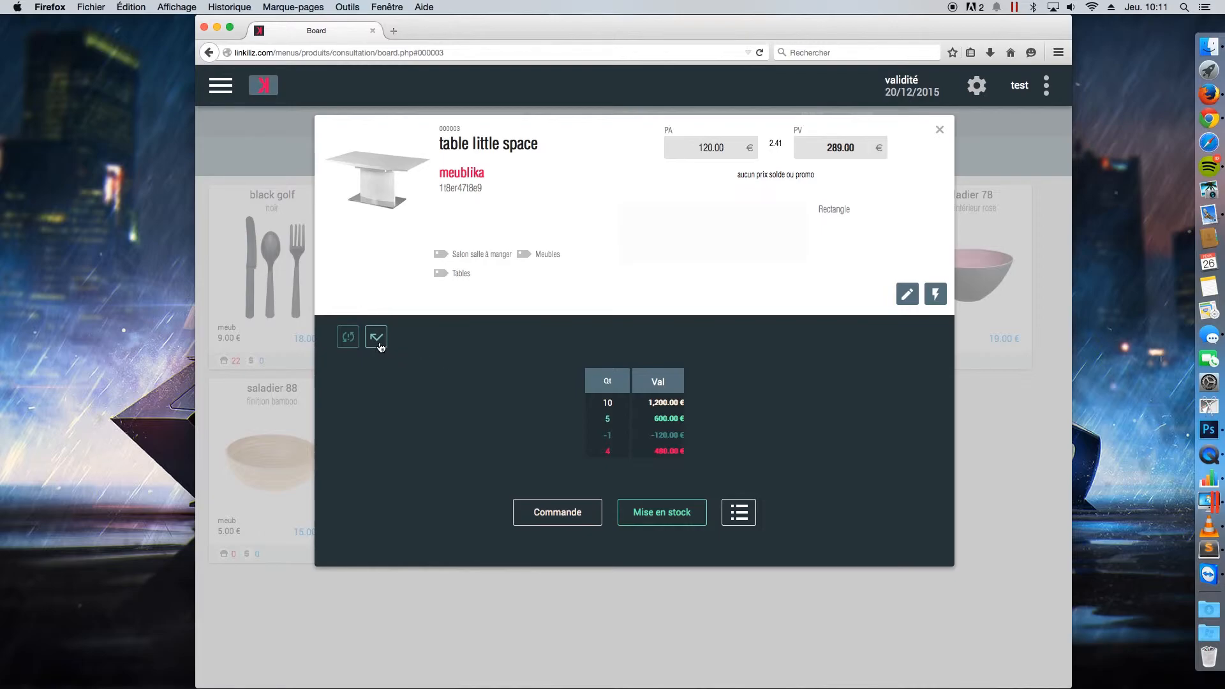
Record a supplier return of 2 units of table little space under a reference beginning with RF00 and close the product sheet
{"action": "left_click", "coordinate": [376, 338]}
{"action": "scroll", "coordinate": [578, 472], "scroll_direction": "down", "scroll_amount": 3}
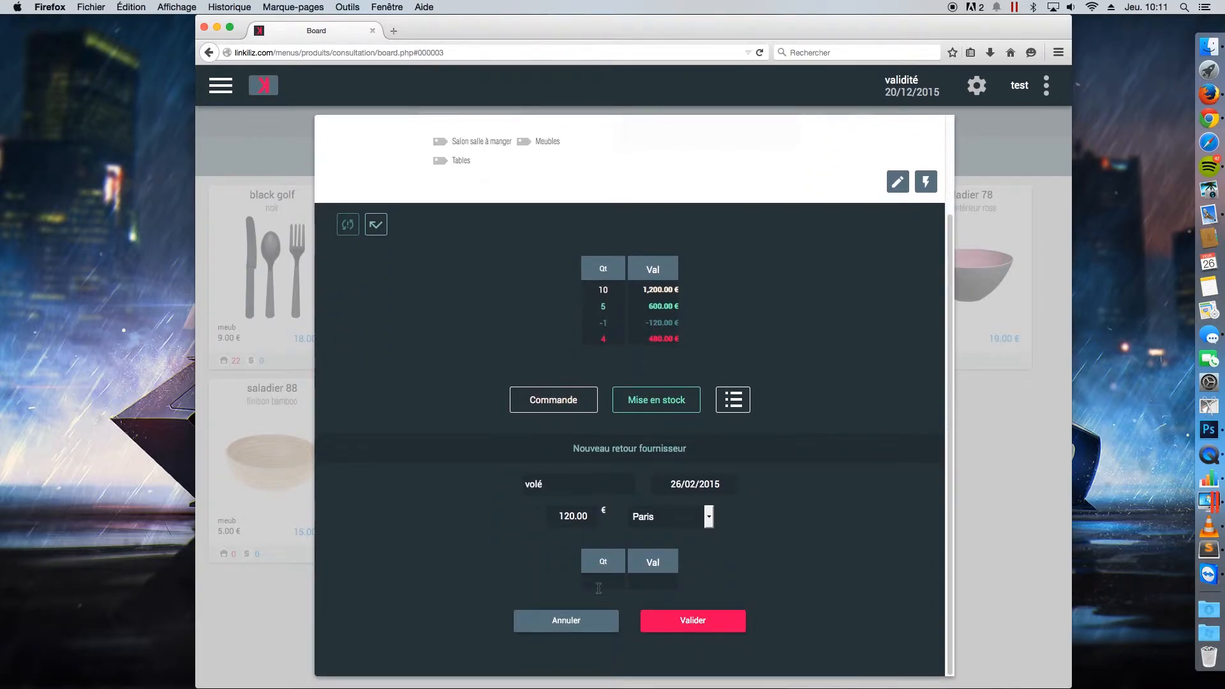
{"action": "double_click", "coordinate": [570, 486]}
{"action": "key", "text": "BackSpace"}
{"action": "type", "text": "2RF00"}
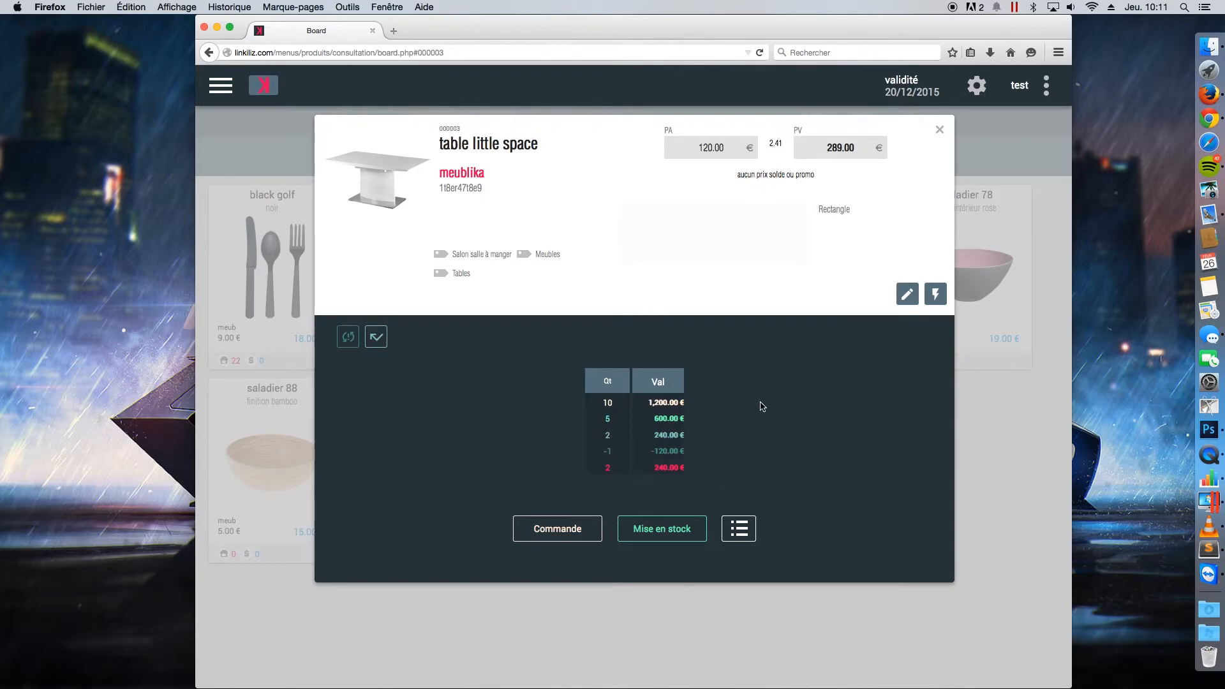
{"action": "left_click", "coordinate": [939, 129]}
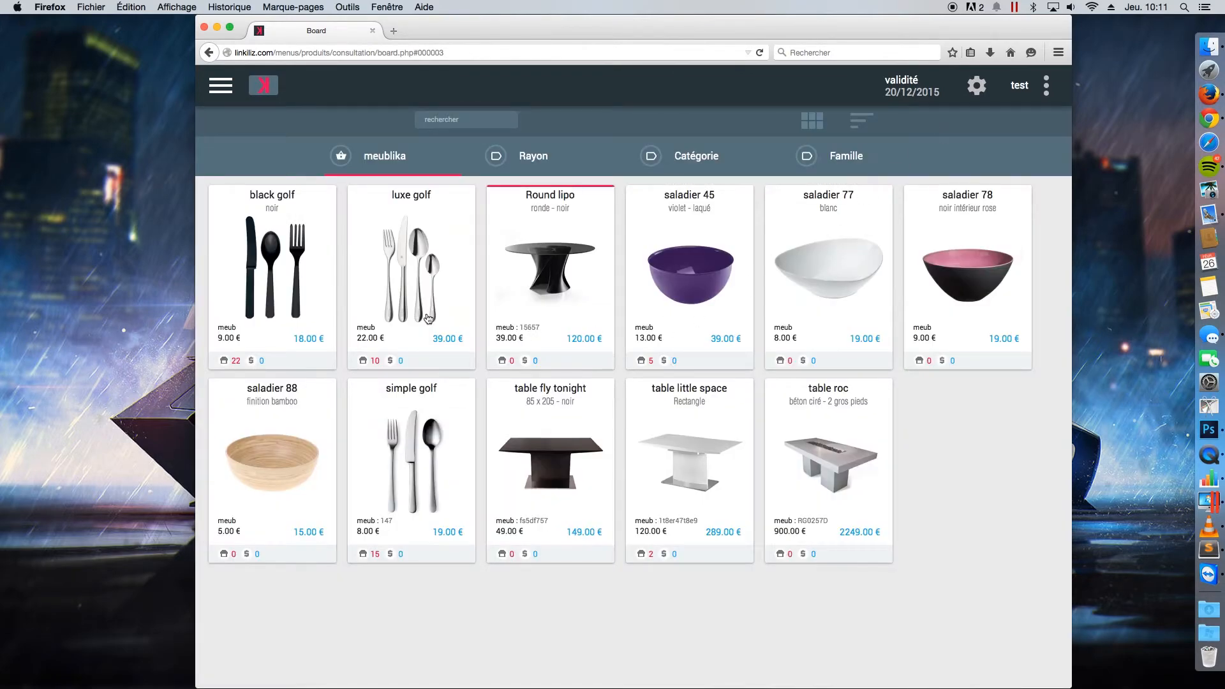
Filter the board by supplier Space Box, consult the stock movements of fauteuil arhend and close its sheet
{"action": "left_click", "coordinate": [385, 155]}
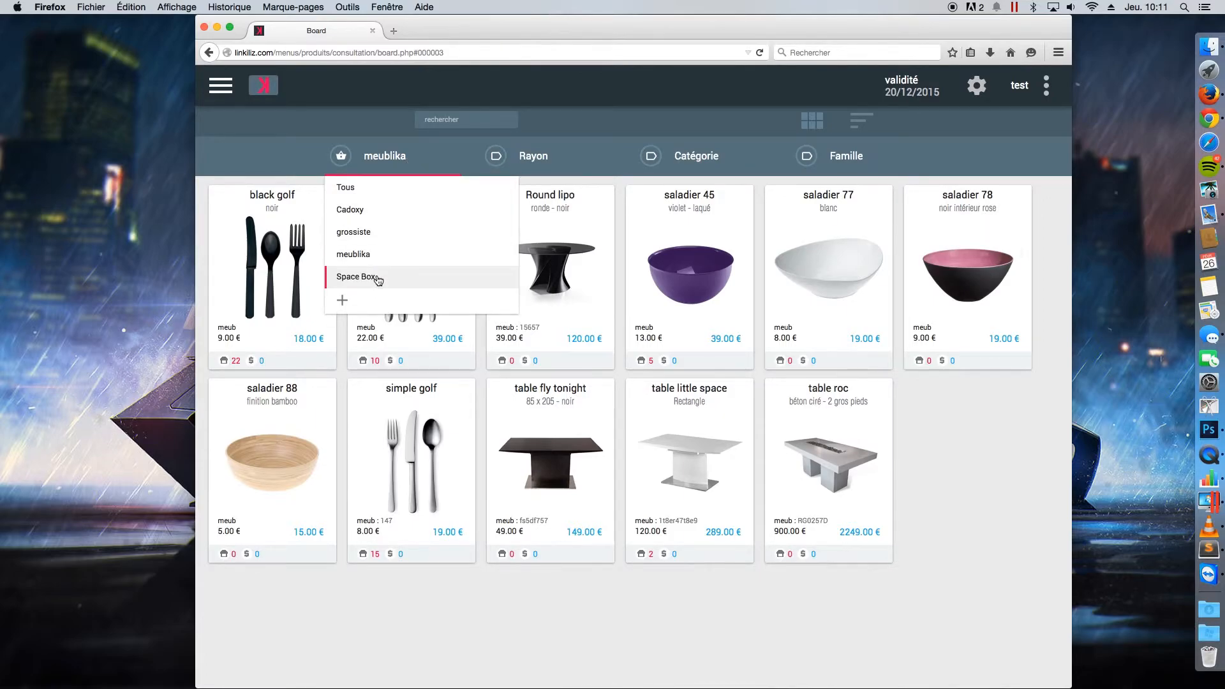
{"action": "left_click", "coordinate": [375, 277]}
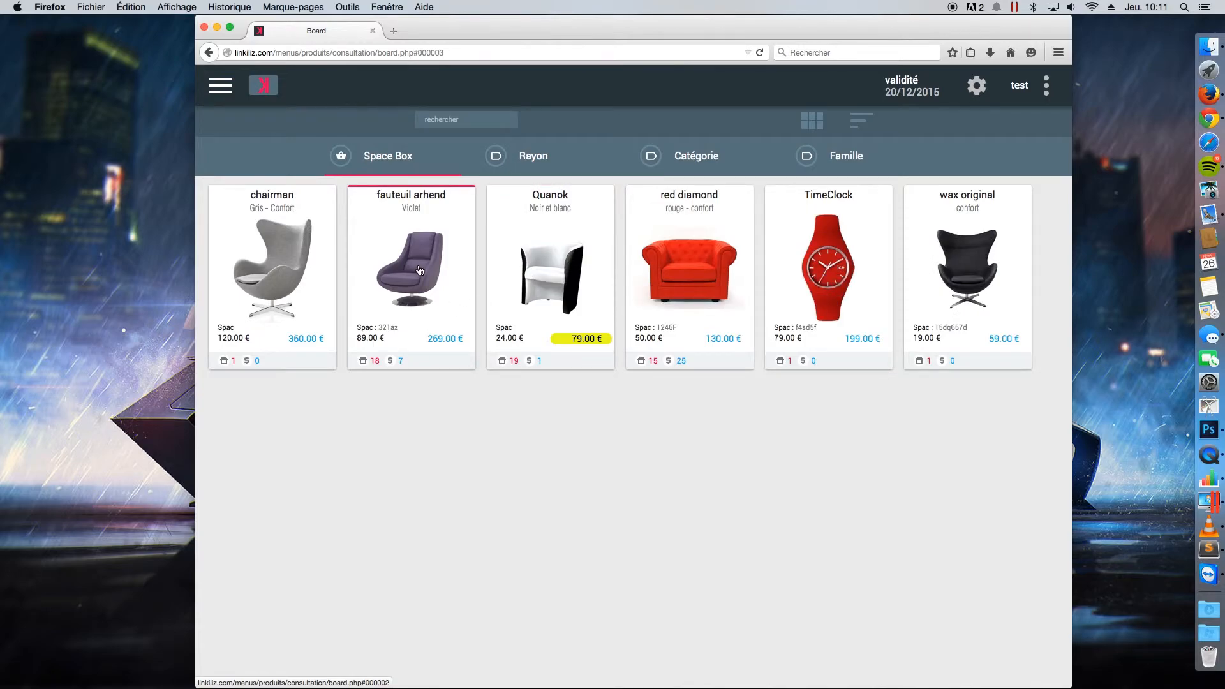
{"action": "left_click", "coordinate": [420, 269]}
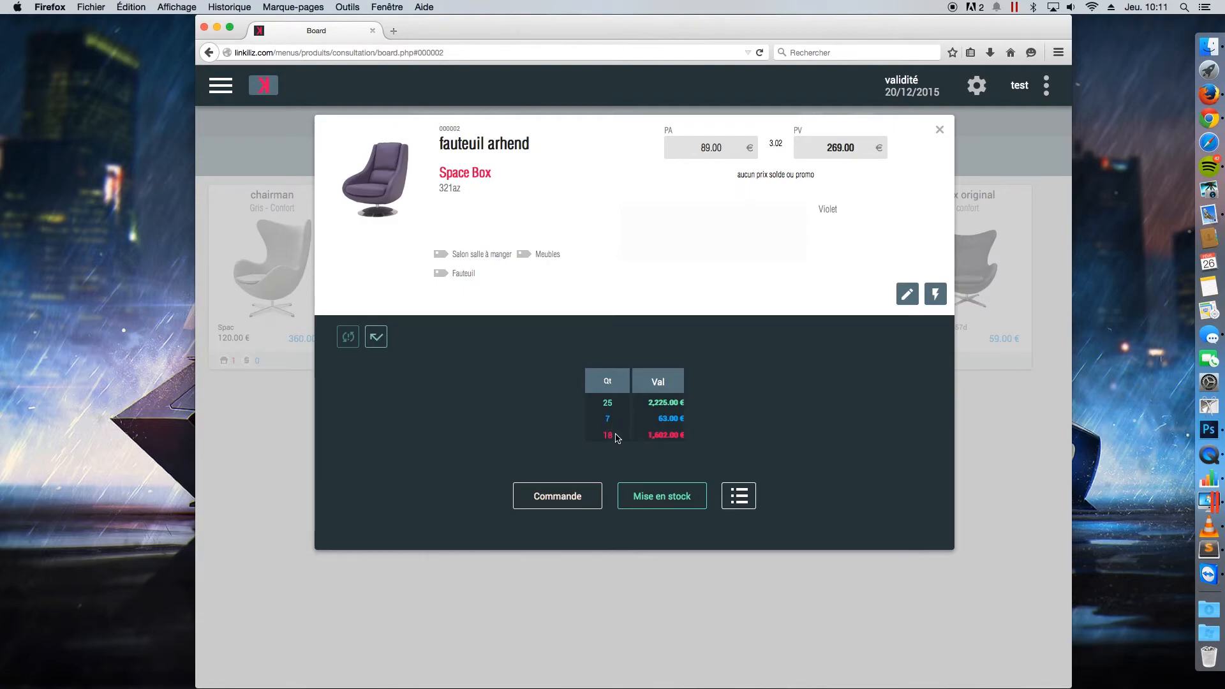
{"action": "left_click", "coordinate": [940, 131]}
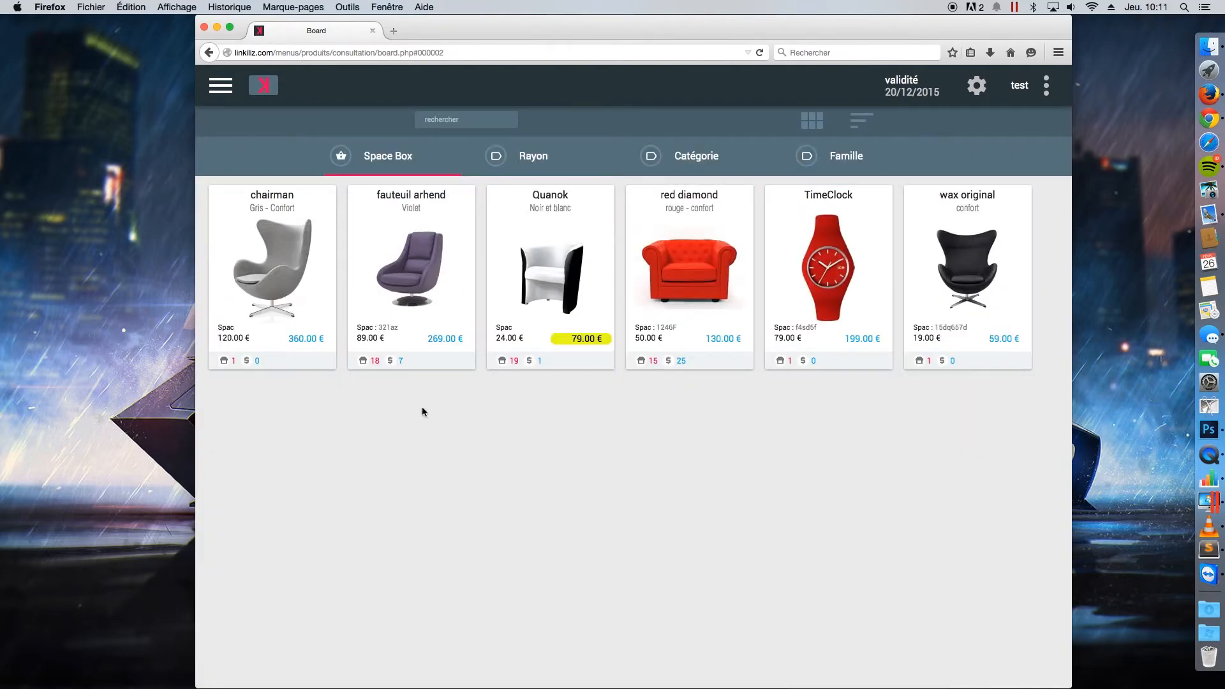